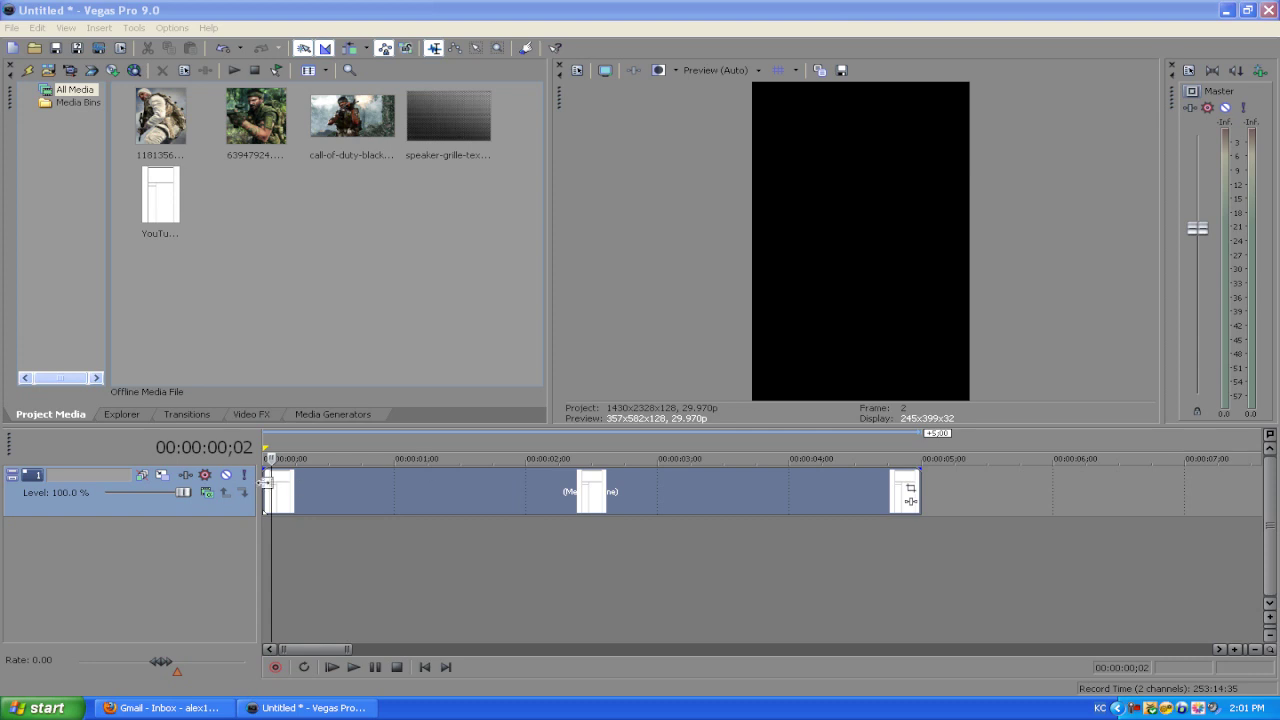
Step: Return to the start of the timeline and review the project's video properties
left_click(266, 482)
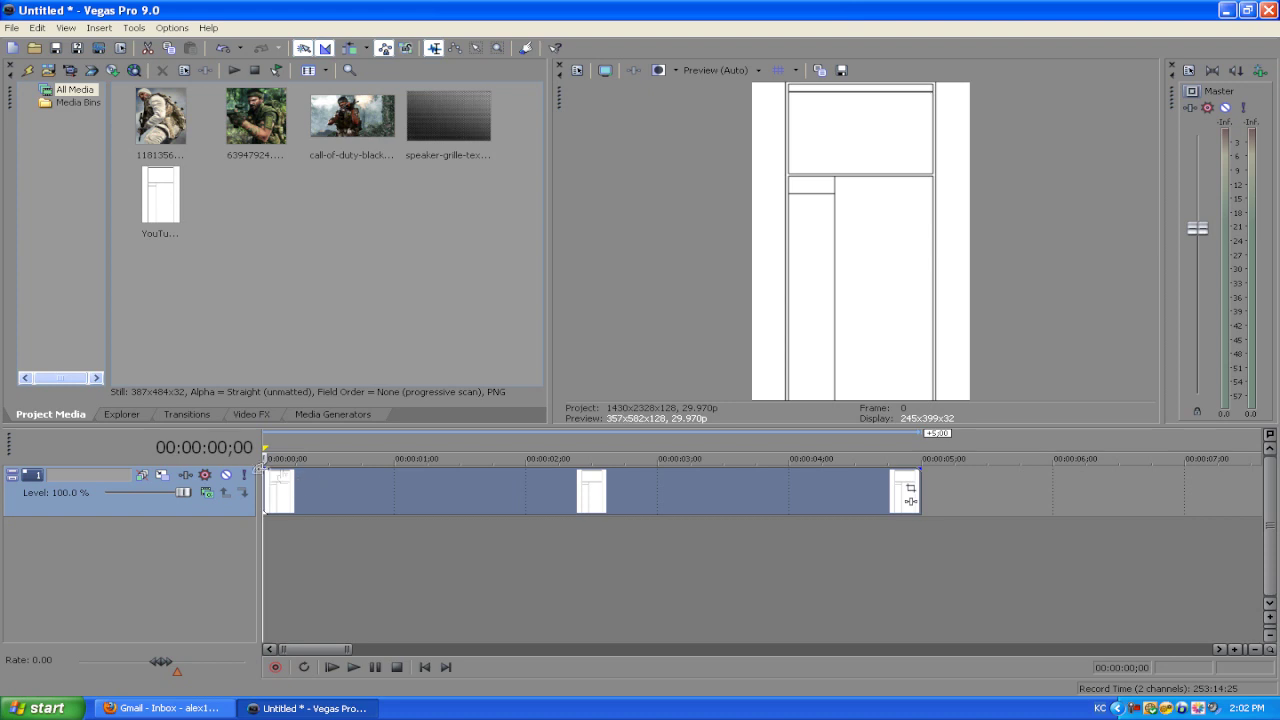
left_click_drag(284, 476, 278, 480)
left_click(577, 71)
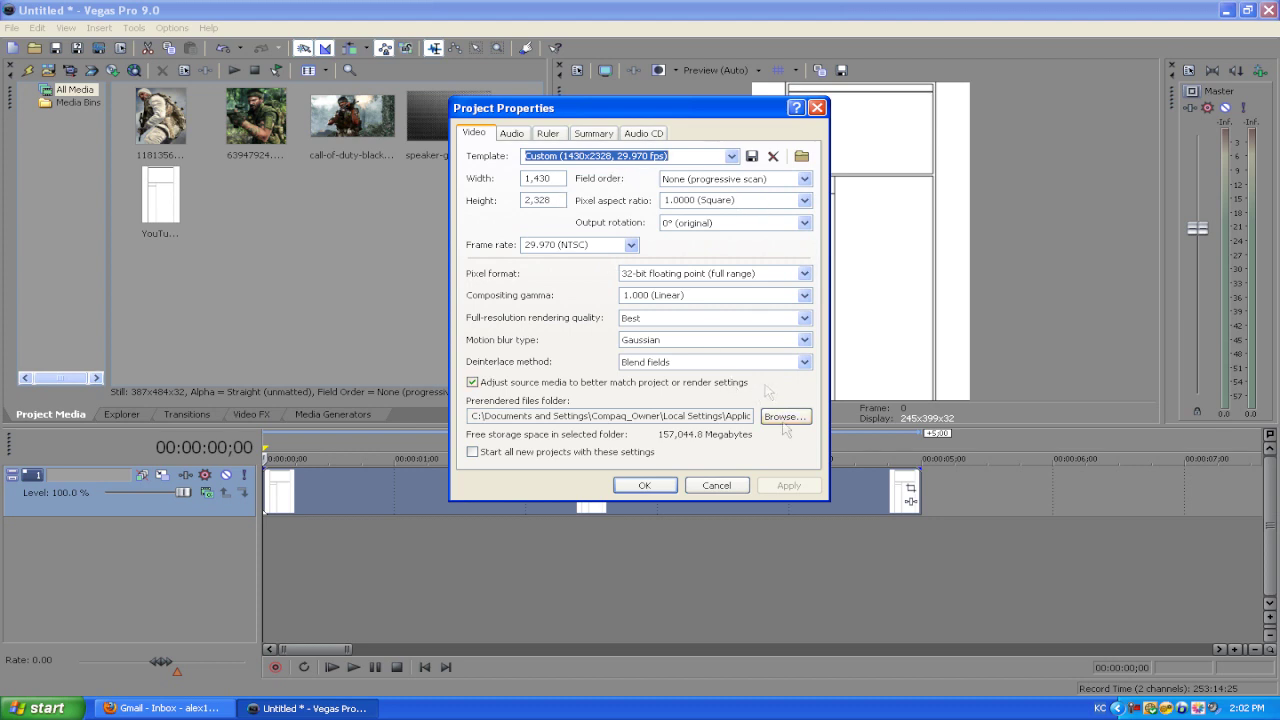
left_click(644, 485)
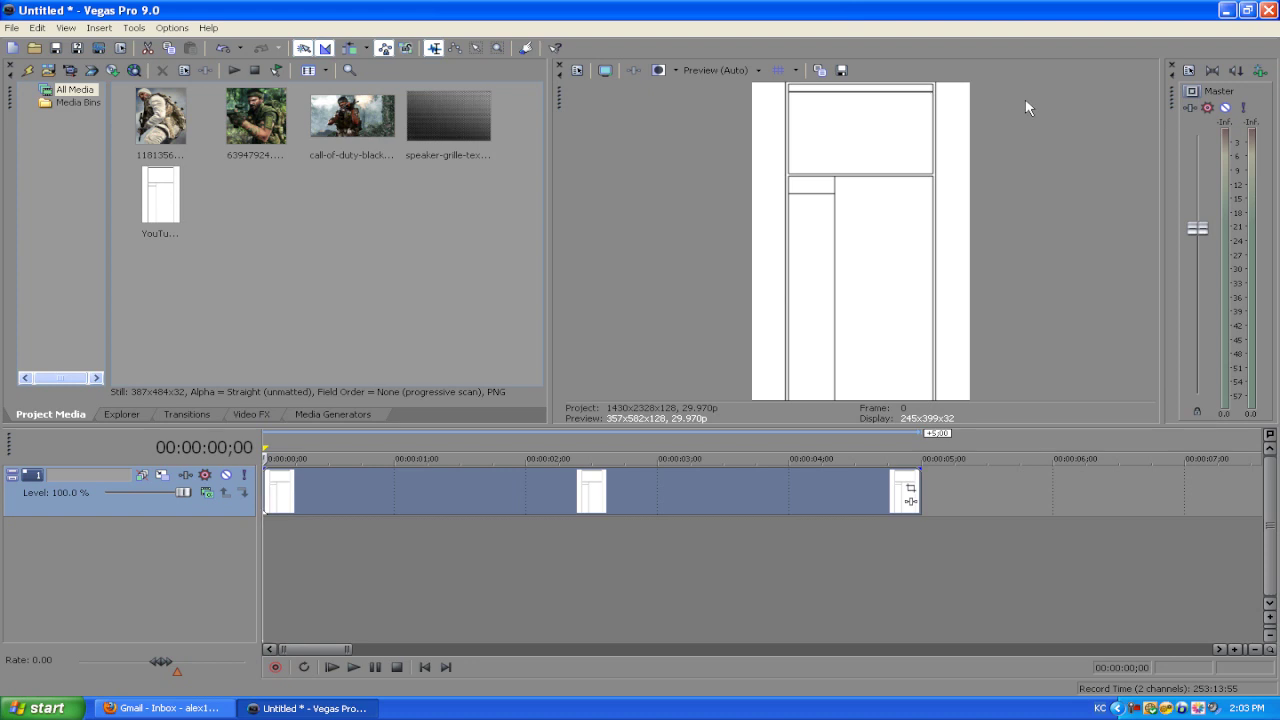
left_click(306, 492)
left_click(268, 489)
left_click(319, 478)
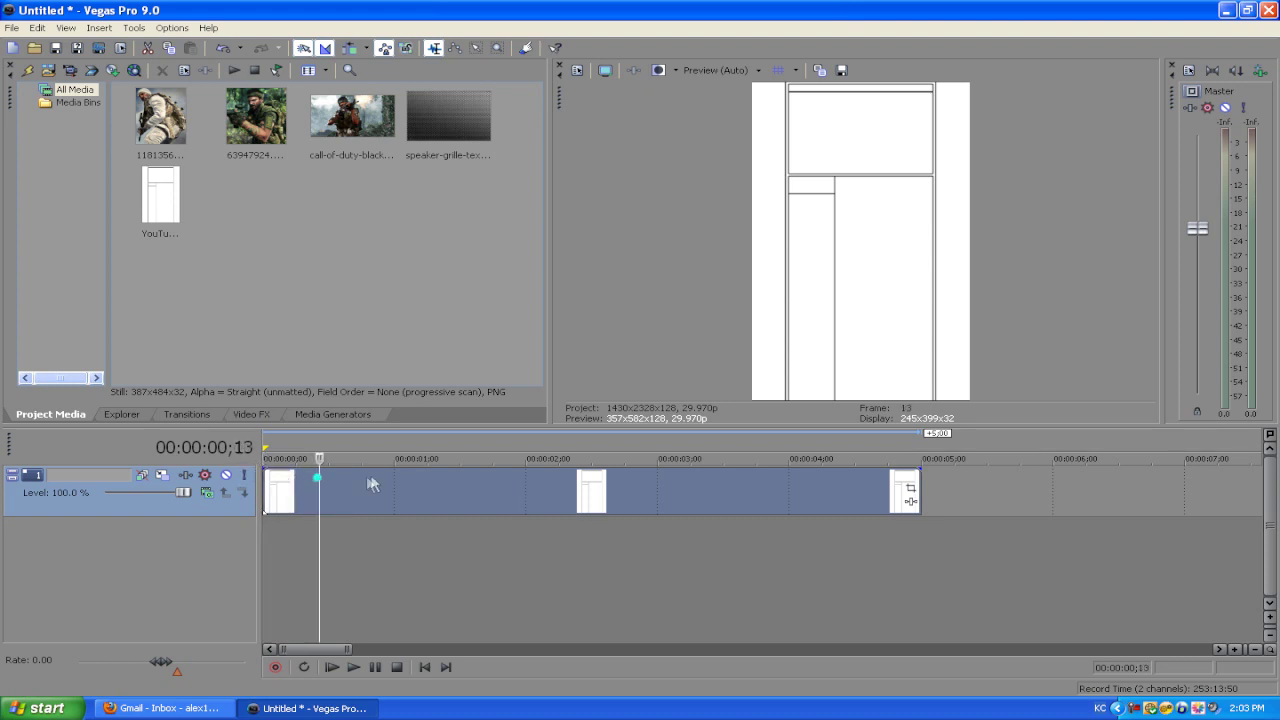
left_click(386, 478)
left_click(396, 481)
left_click(363, 481)
left_click(333, 481)
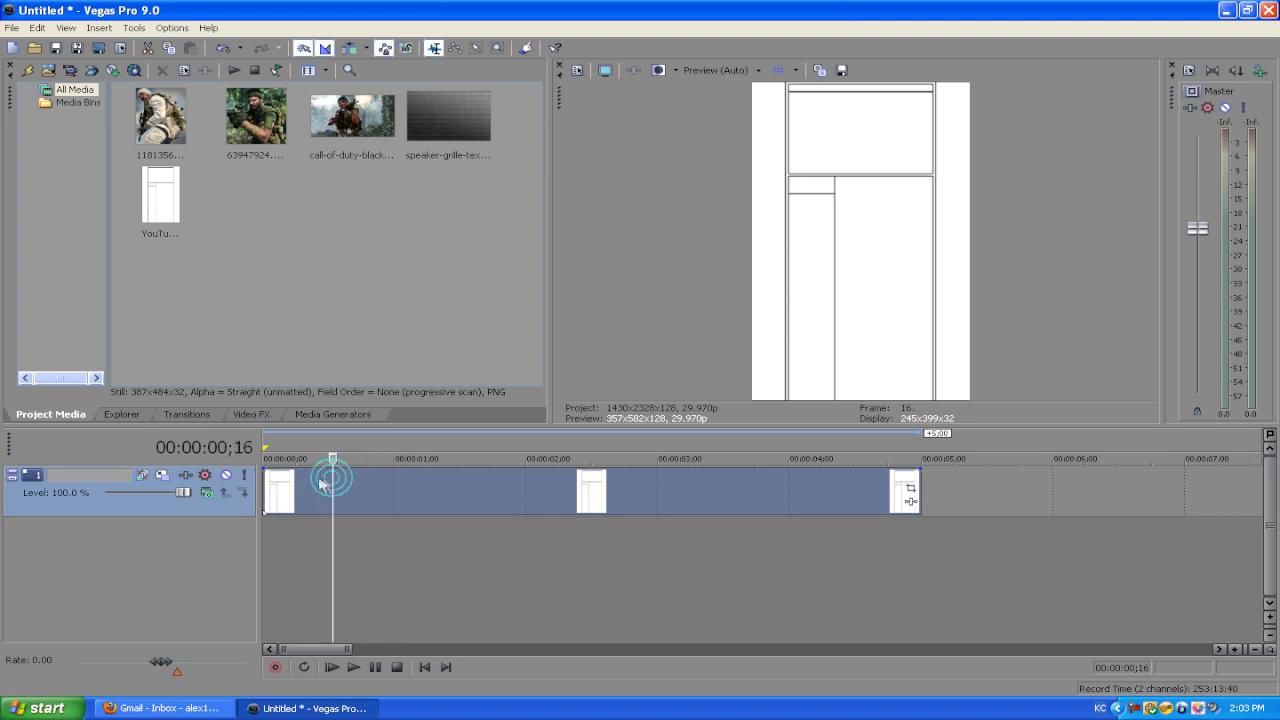
left_click(294, 481)
left_click(263, 485)
Step: Insert three new video tracks above the template image's track
right_click(339, 527)
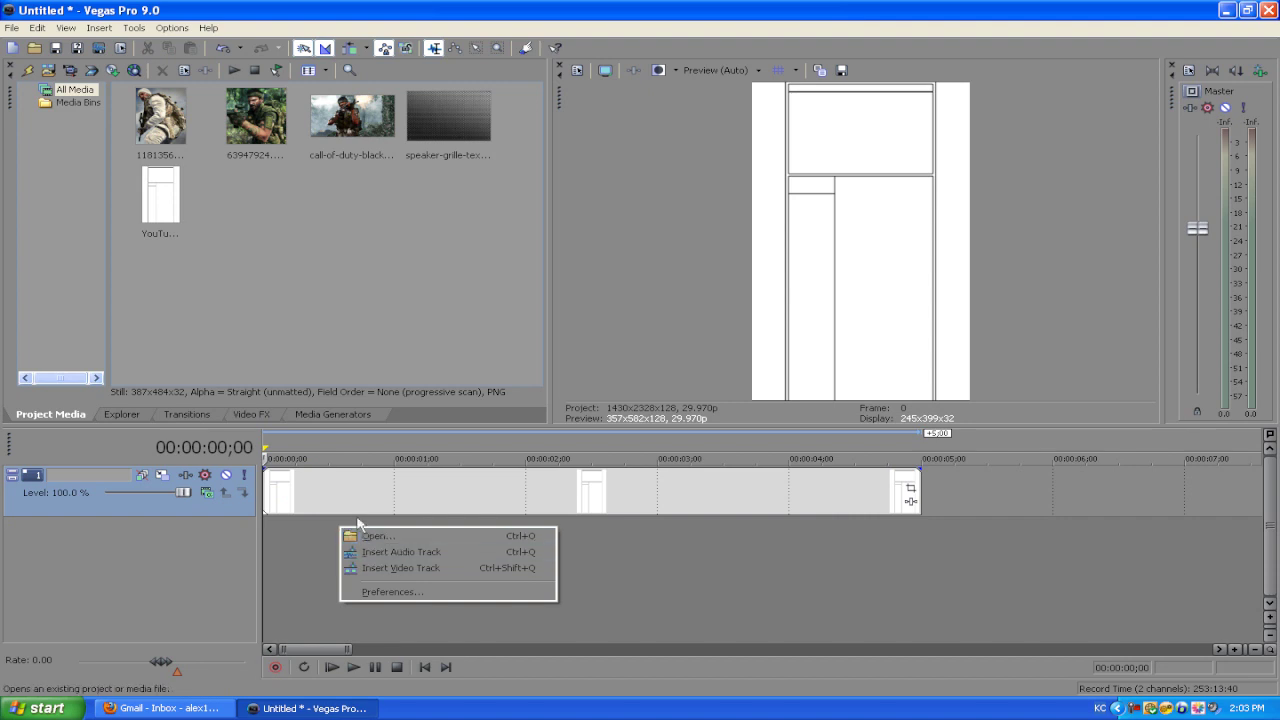
left_click(284, 490)
right_click(360, 532)
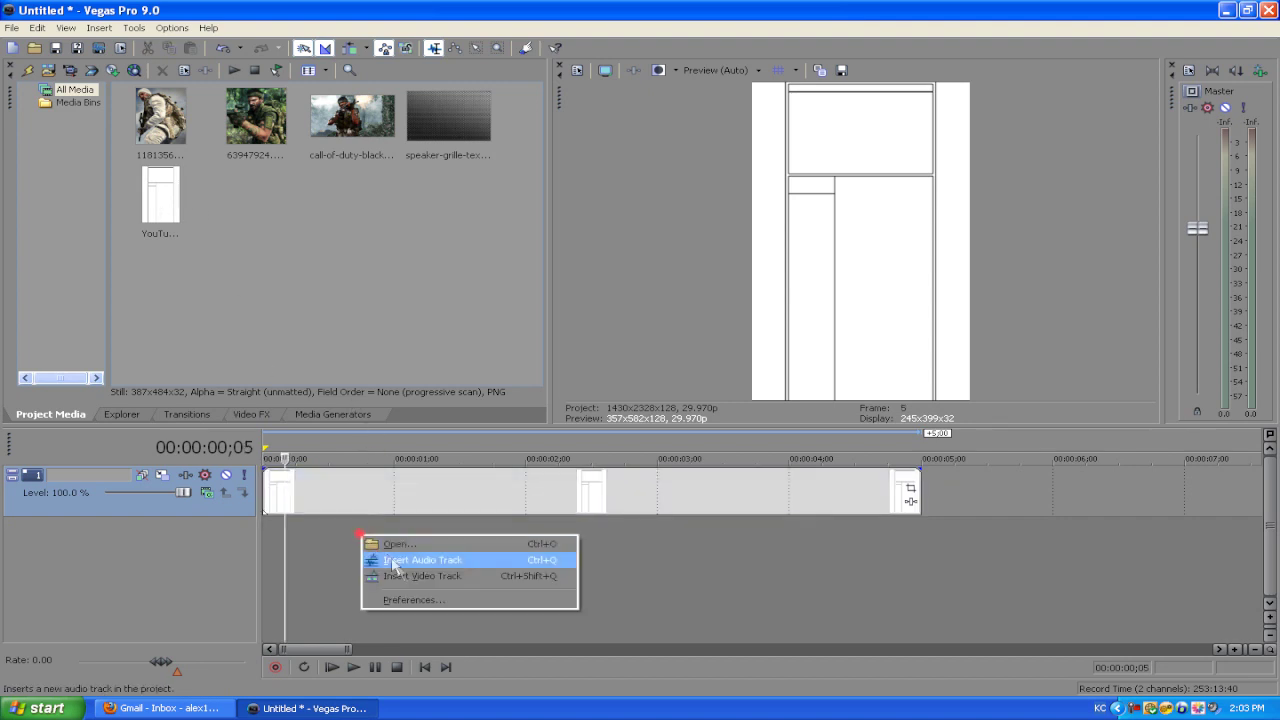
left_click(407, 572)
right_click(412, 592)
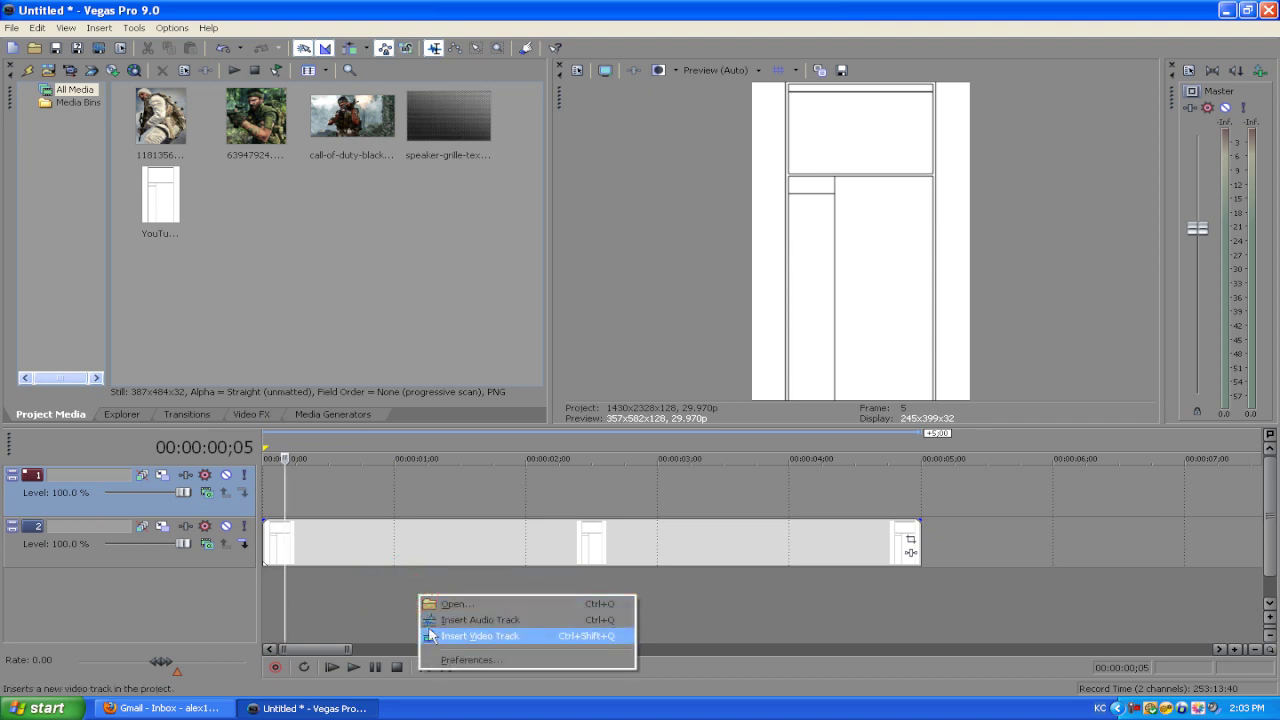
left_click(430, 630)
right_click(408, 632)
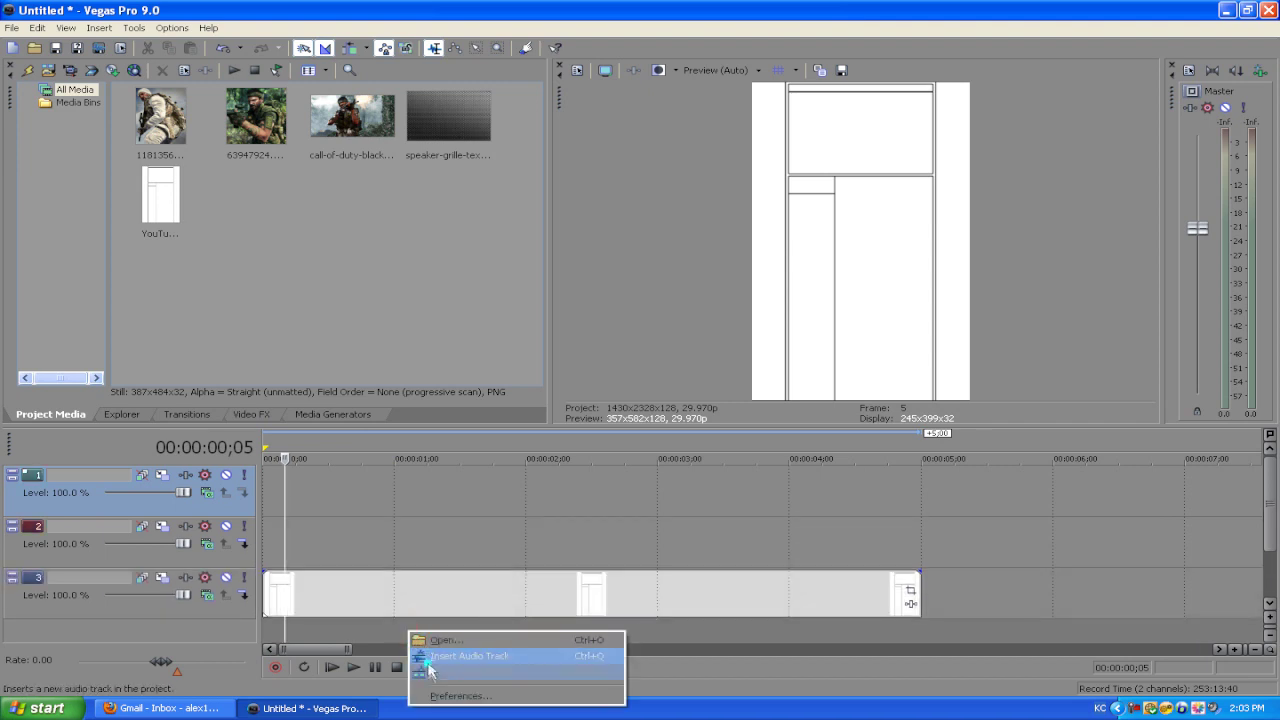
left_click(430, 670)
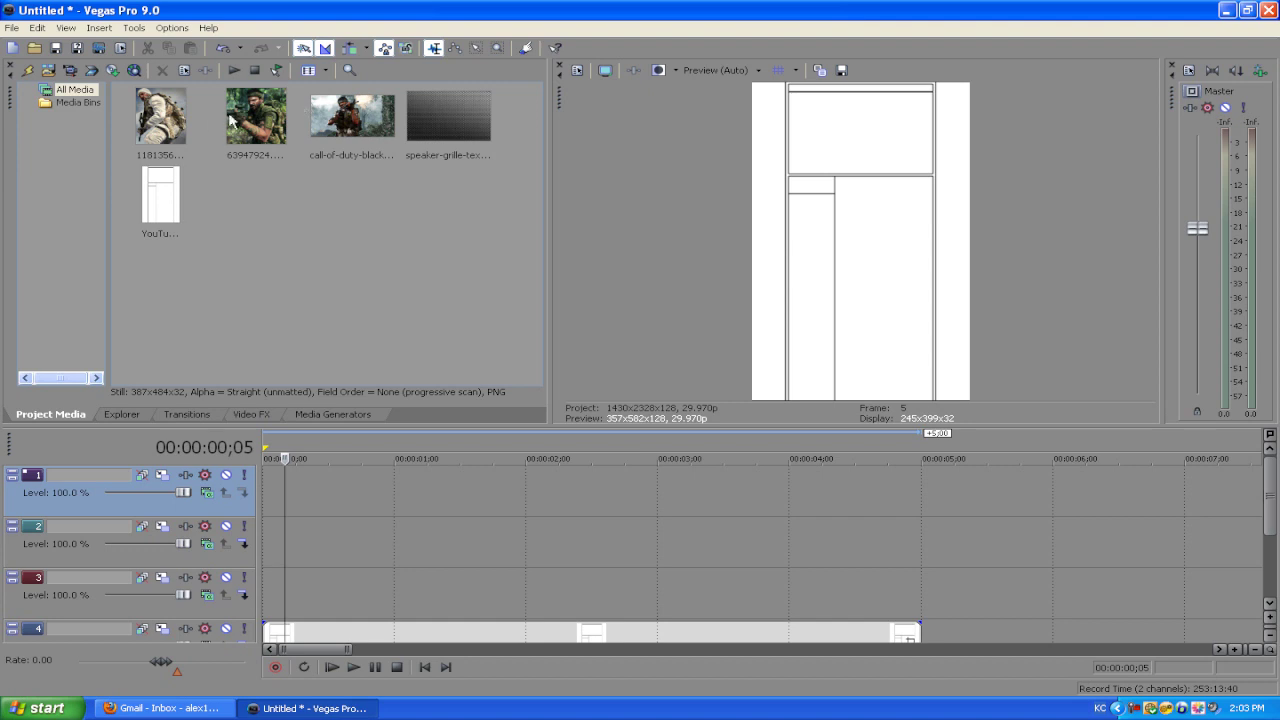
Step: Place the call-of-duty-black image at the start of track 3 and enable the mask in its Event Pan/Crop settings
left_click_drag(368, 135, 267, 590)
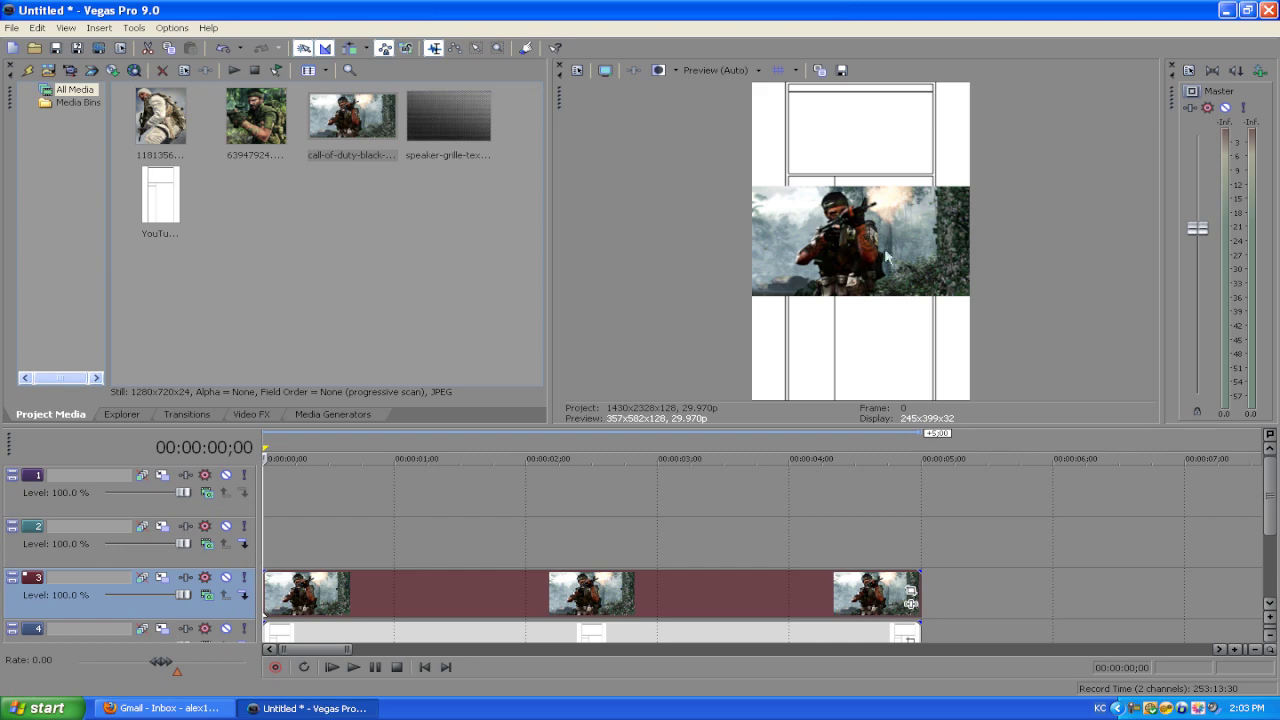
left_click(911, 594)
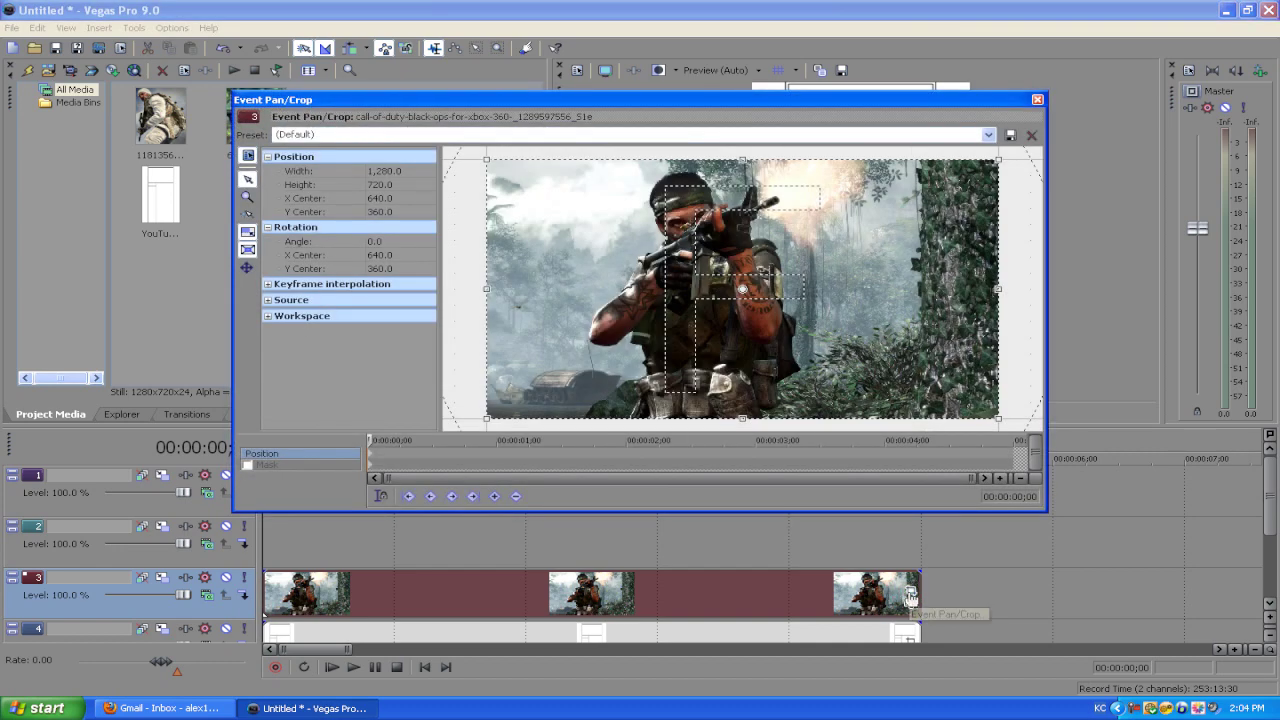
left_click_drag(583, 102, 486, 169)
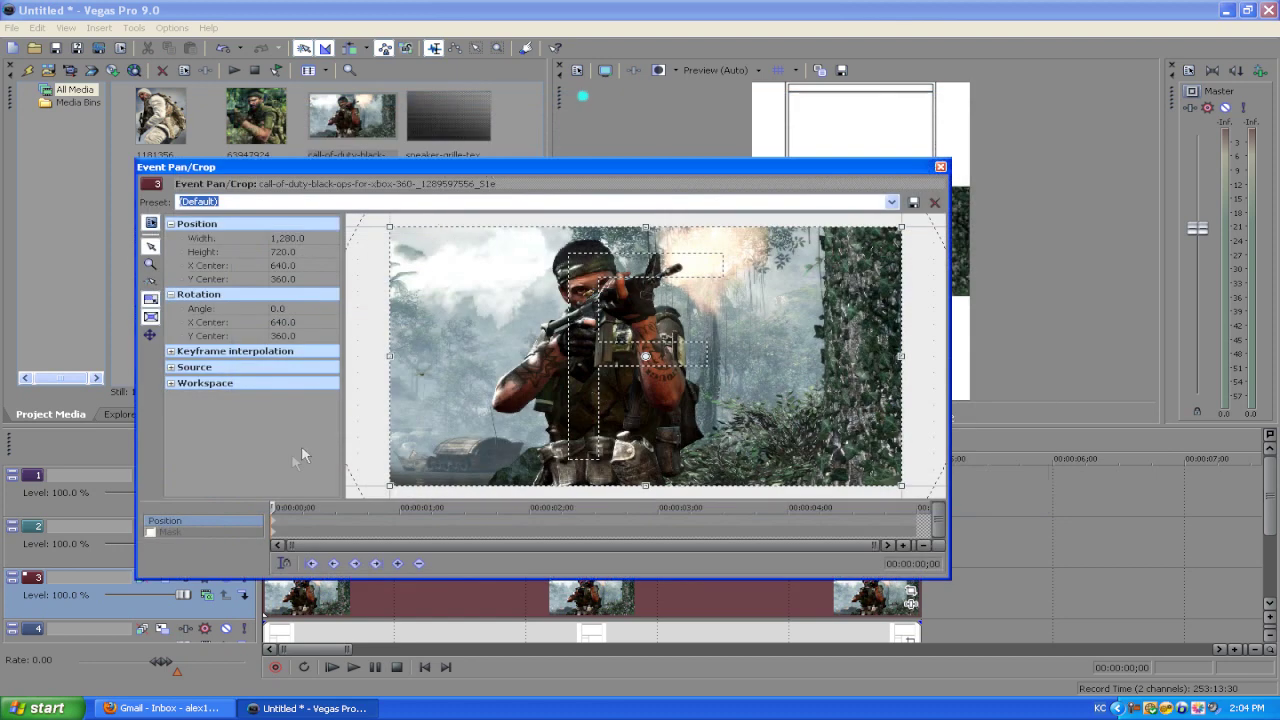
left_click(151, 534)
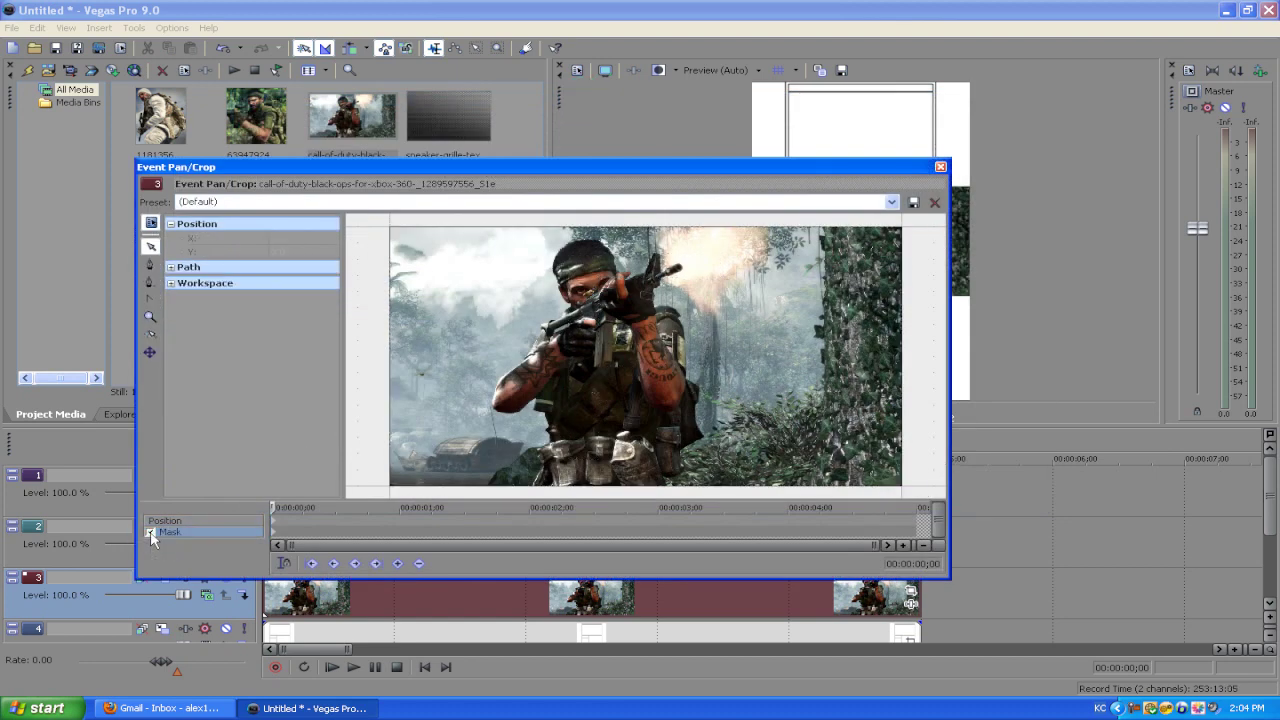
Step: Trace a closed mask path around the soldier's outline with the anchor creation tool
left_click(149, 264)
left_click(667, 490)
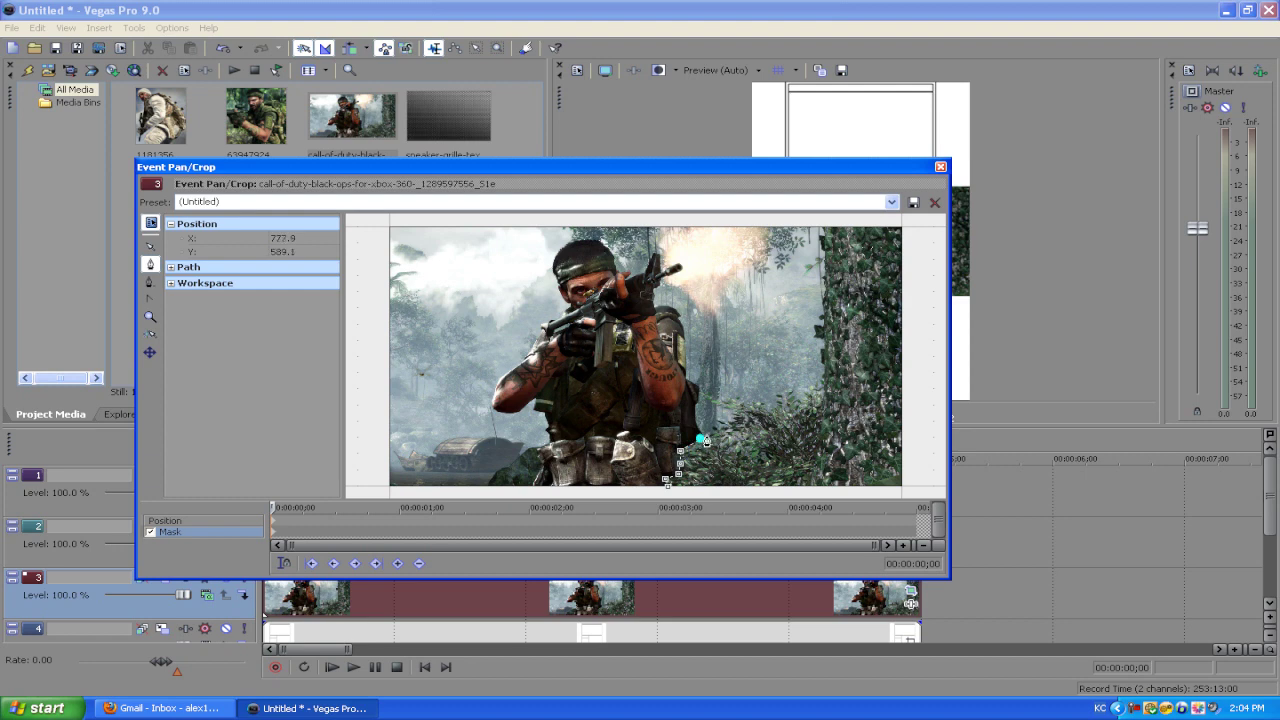
left_click(697, 428)
left_click(696, 390)
left_click(684, 340)
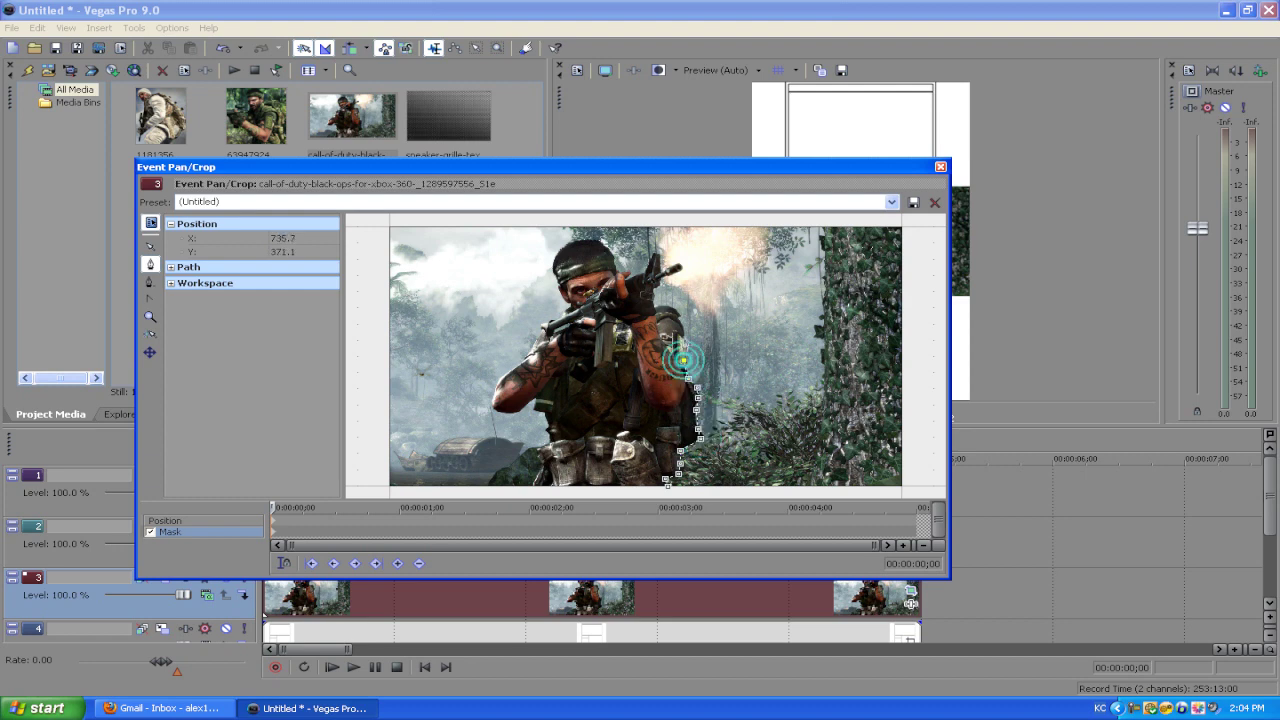
left_click(657, 303)
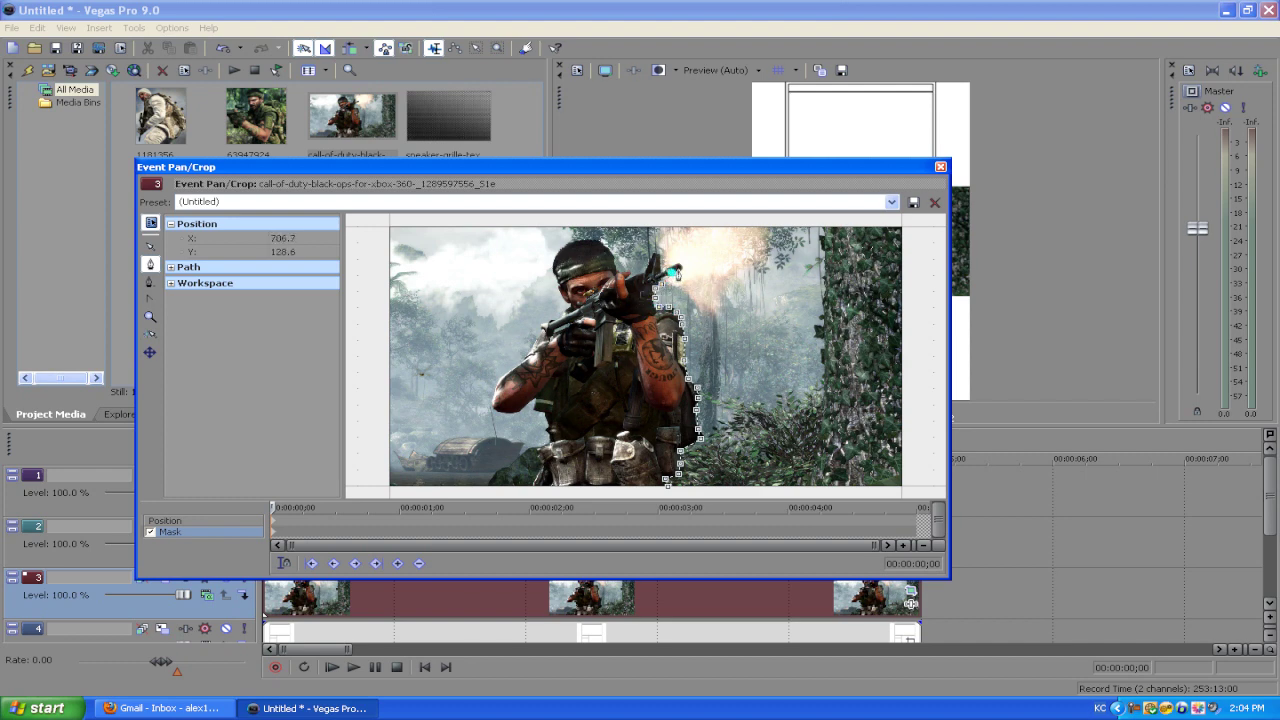
left_click(678, 266)
left_click_drag(673, 268, 676, 265)
left_click(633, 283)
left_click(600, 244)
left_click(565, 241)
left_click(551, 275)
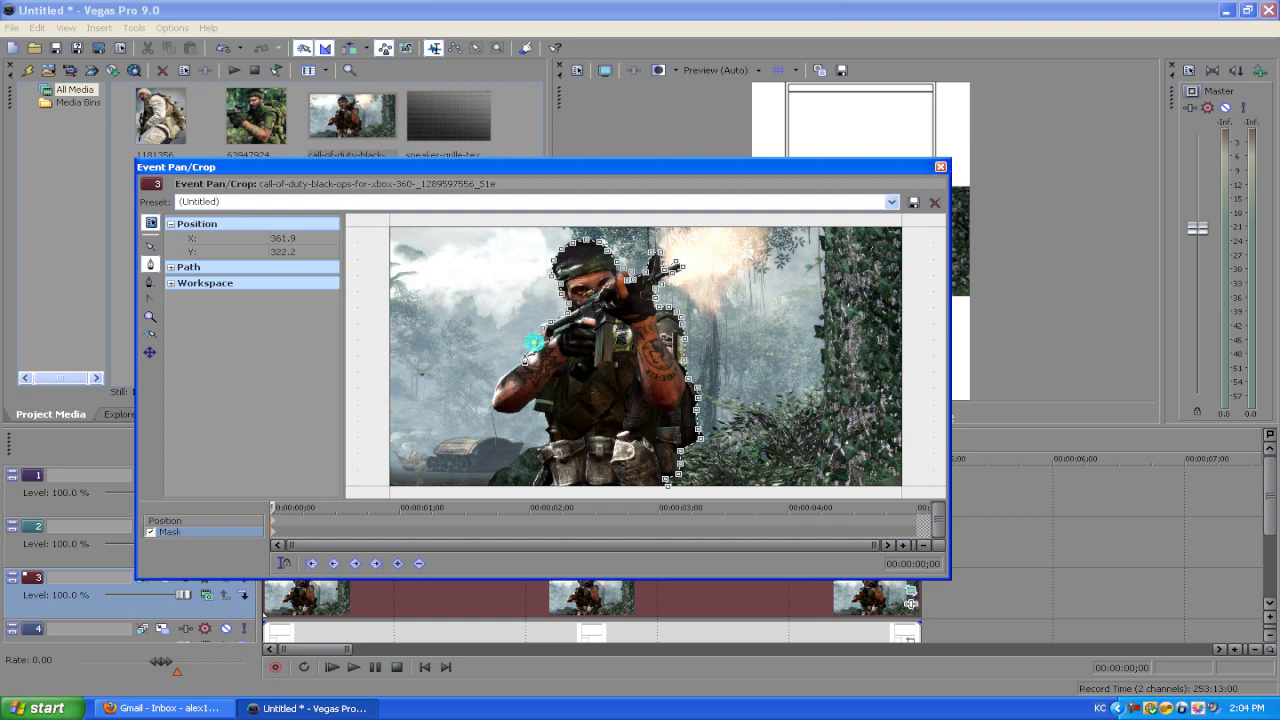
left_click(496, 406)
left_click(513, 412)
left_click(534, 400)
left_click(546, 427)
left_click(541, 456)
left_click(535, 487)
left_click(667, 484)
Step: Set the mask path's feather type to Both and its feather to 5%, and close Event Pan/Crop
left_click_drag(565, 172, 592, 307)
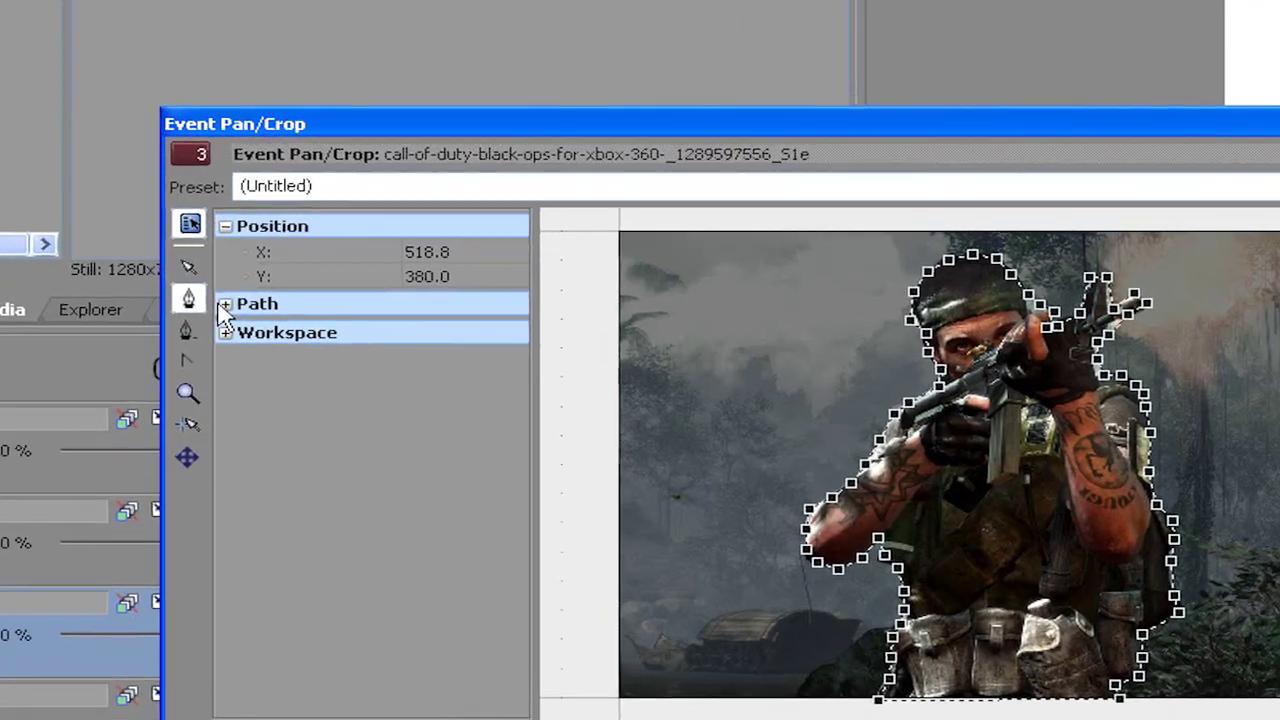
left_click(197, 411)
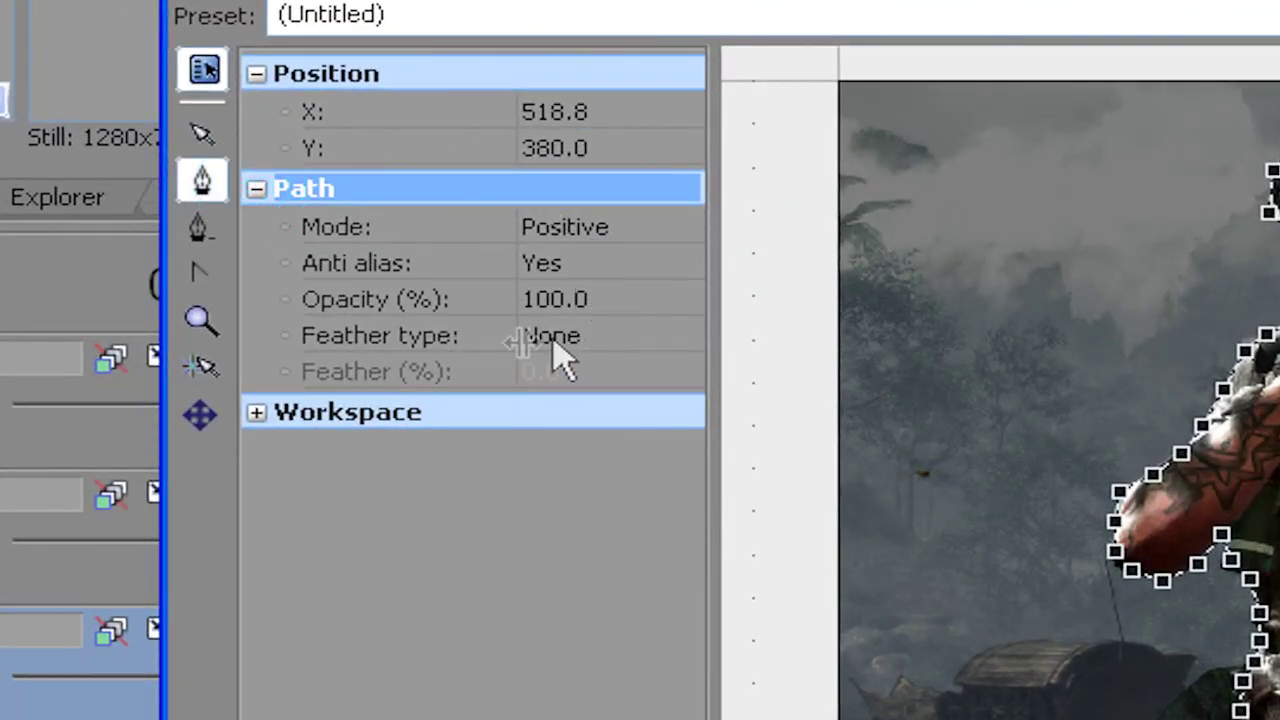
left_click(447, 342)
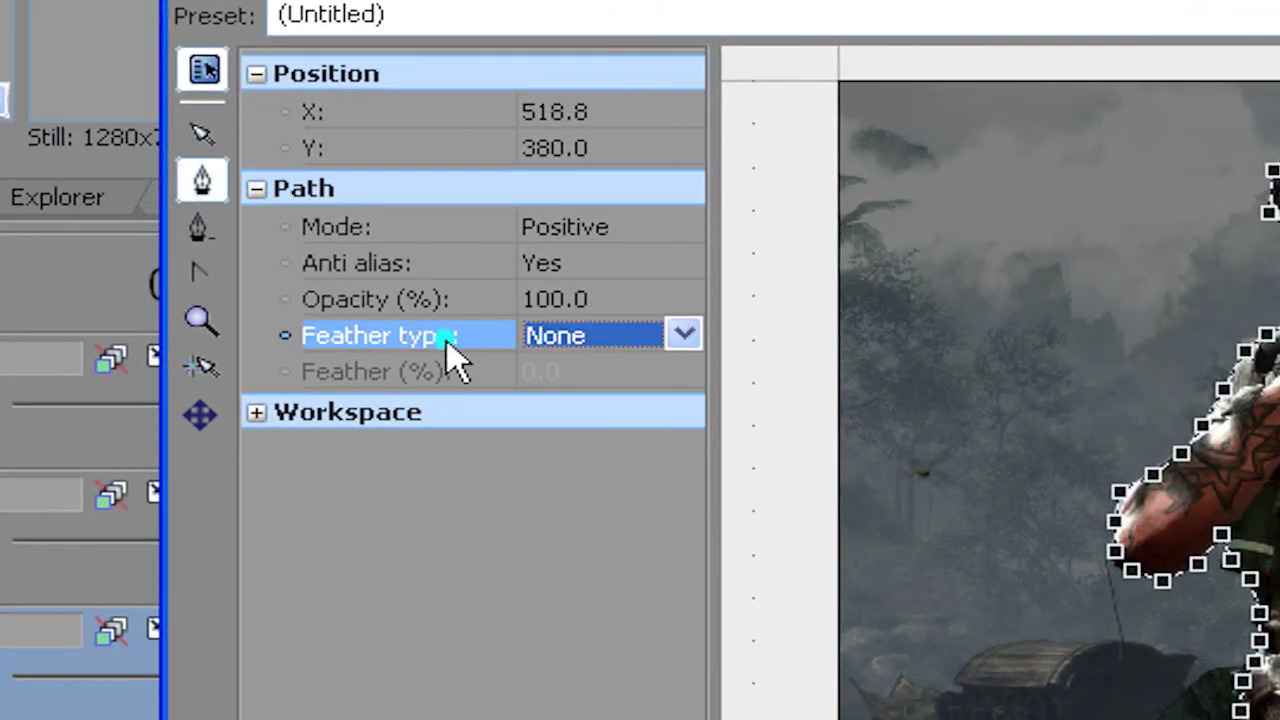
left_click(670, 334)
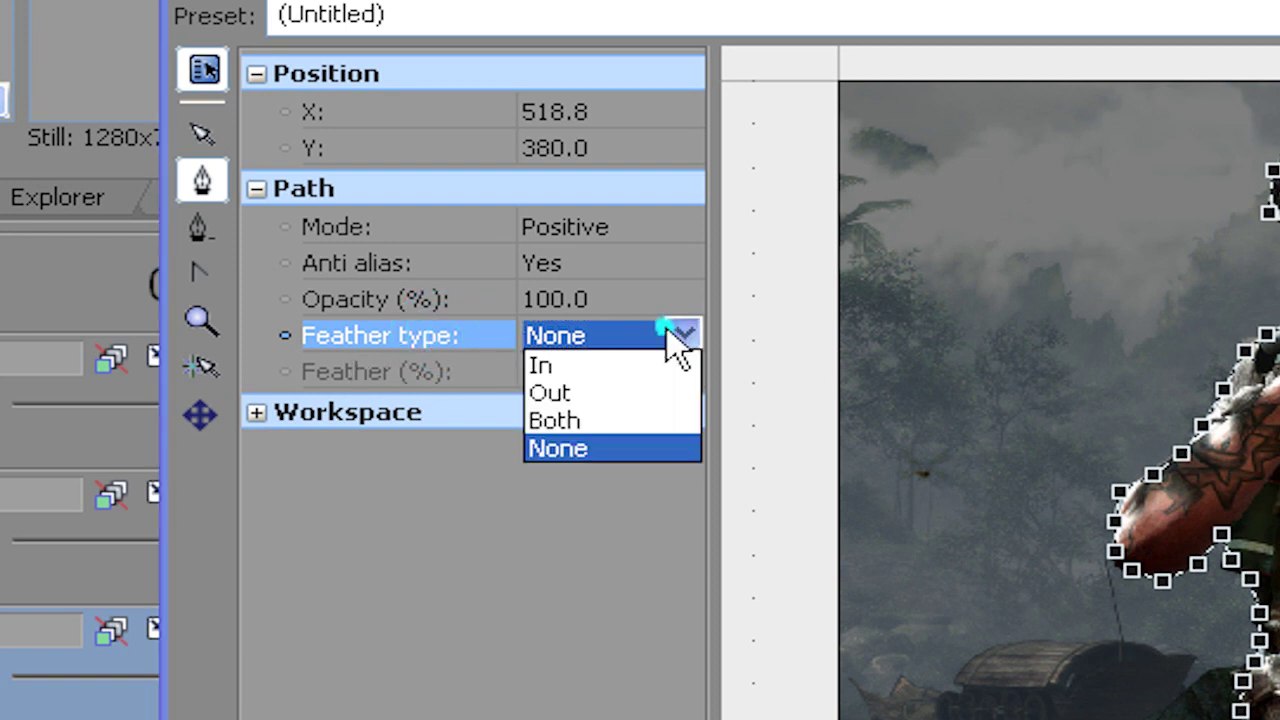
left_click(567, 421)
left_click(555, 374)
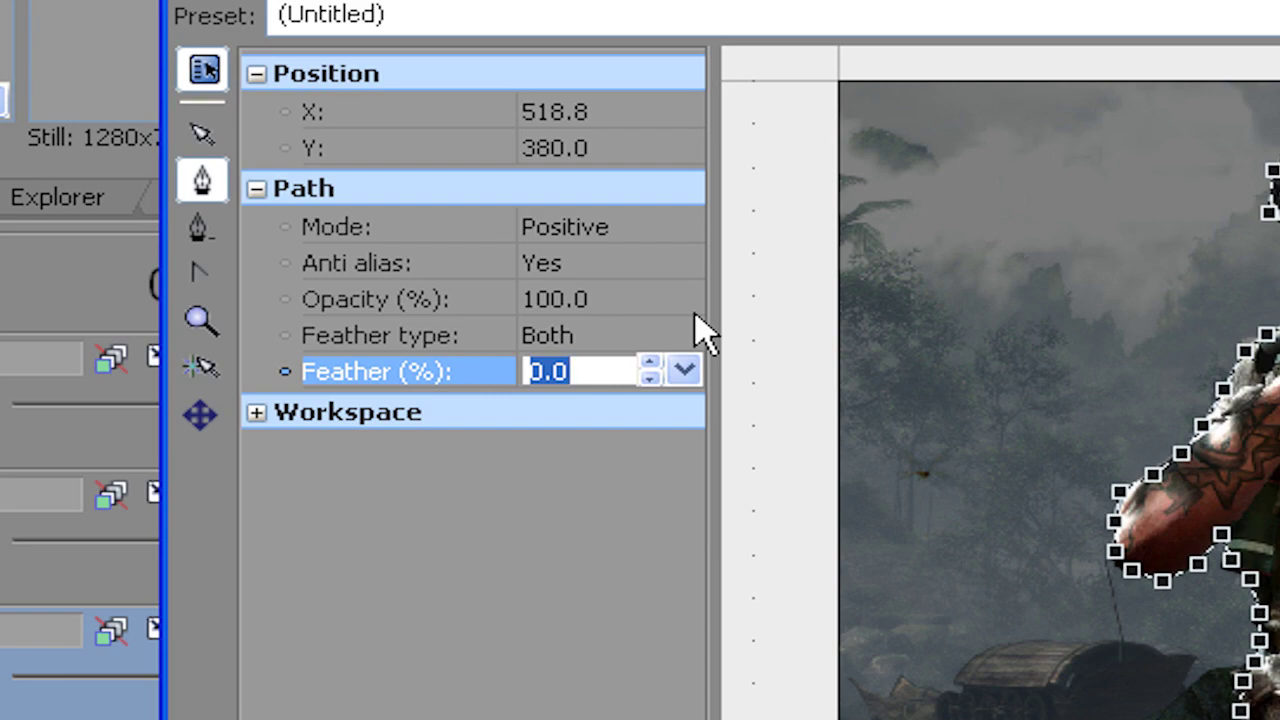
key("BackSpace")
type("5")
key("Return")
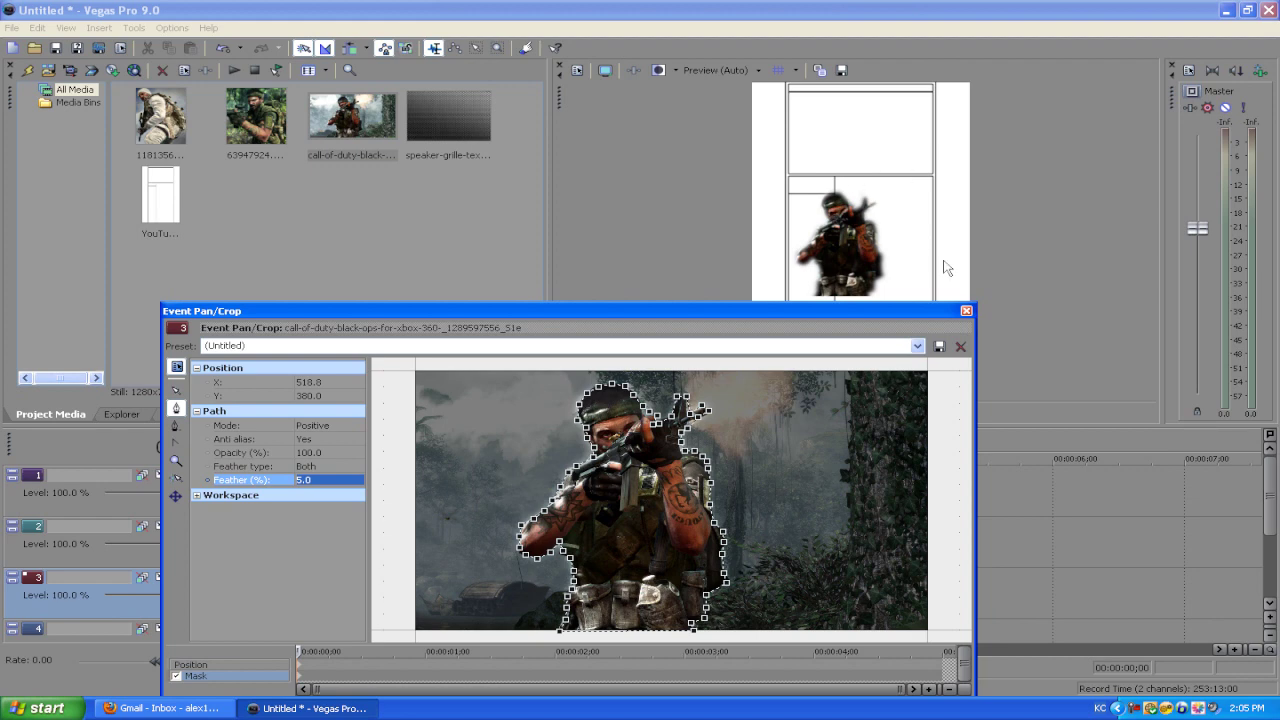
left_click(965, 313)
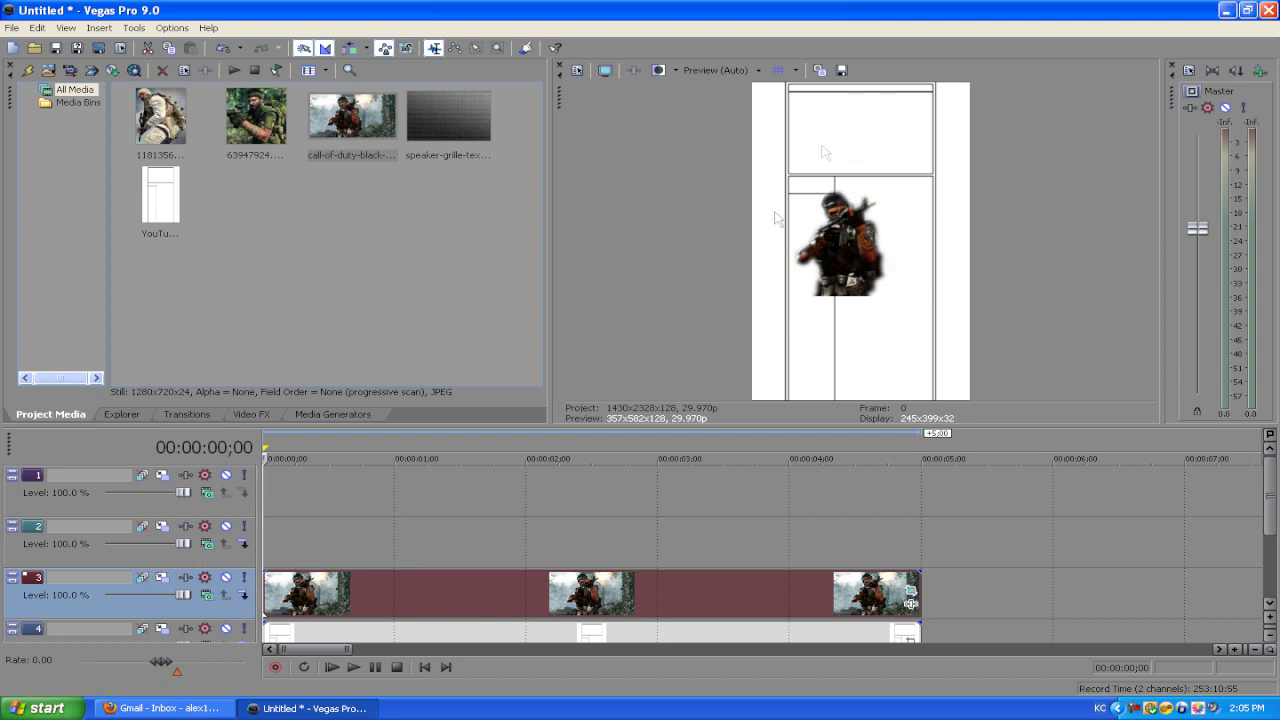
Step: Use Track Motion on track 3 to rotate the soldier to about -17.3° and move it to about X -330.52, Y -632.30
left_click(162, 577)
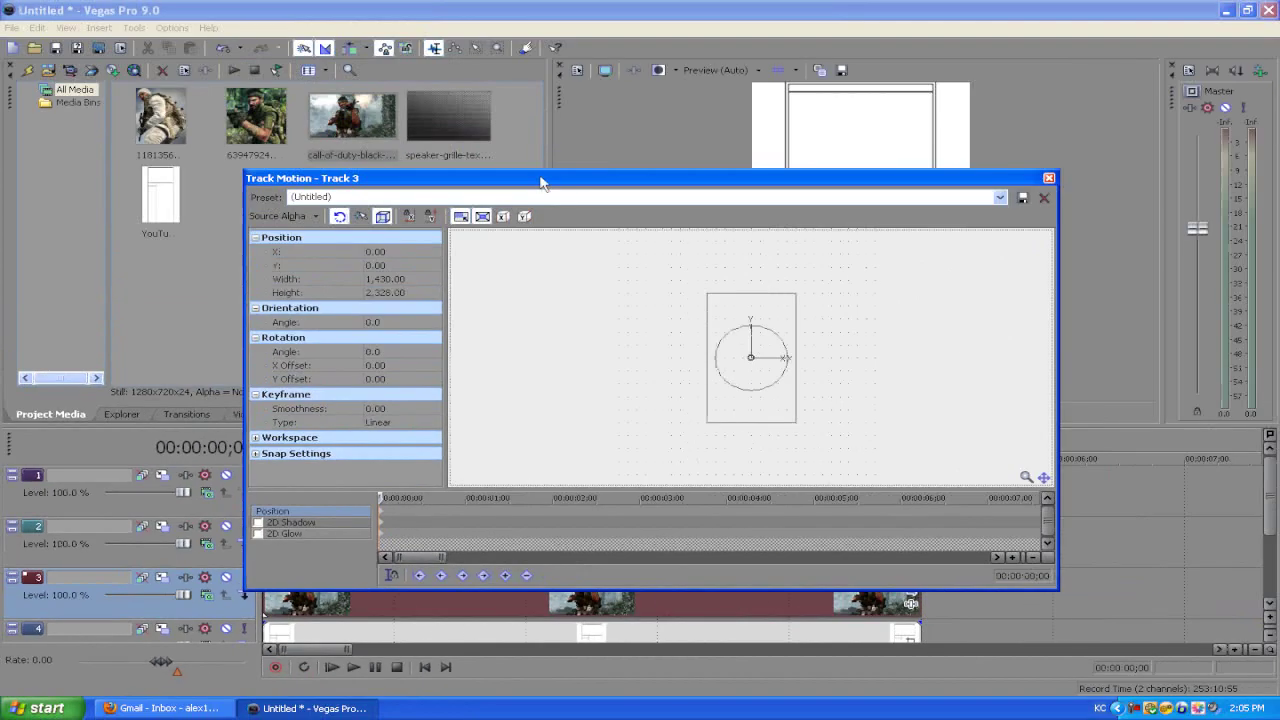
left_click_drag(543, 177, 283, 267)
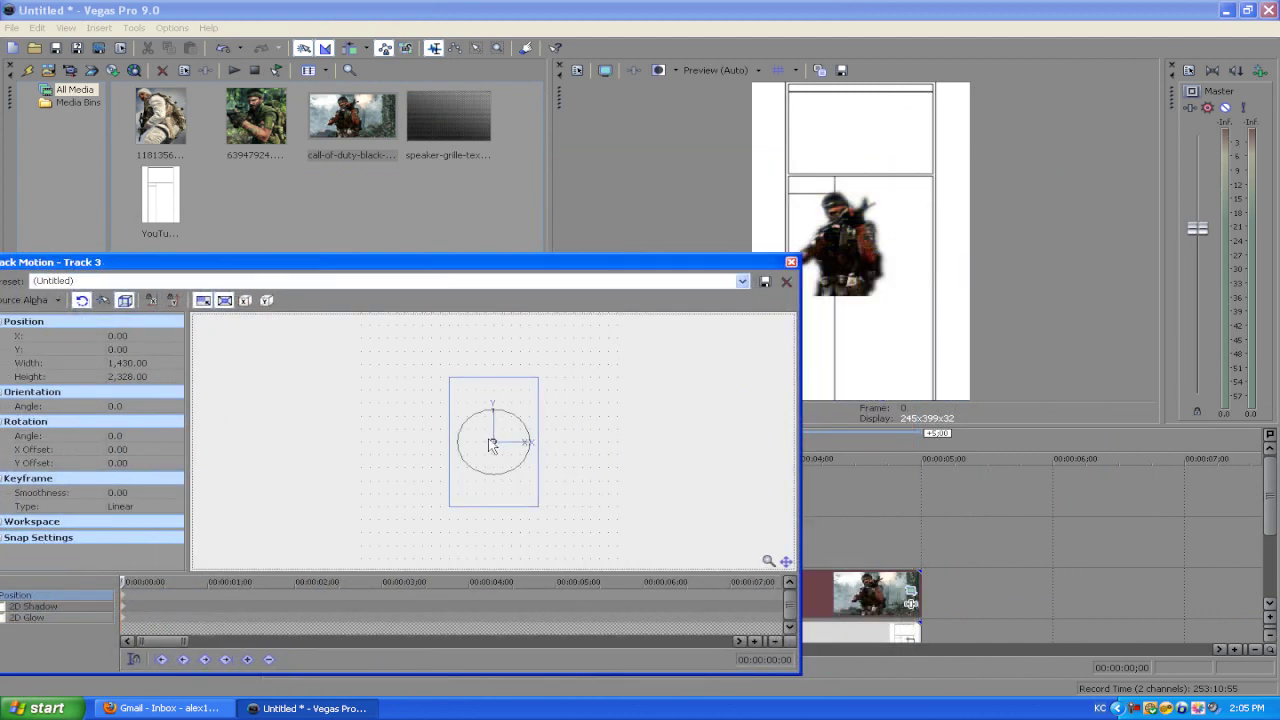
left_click_drag(486, 443, 481, 377)
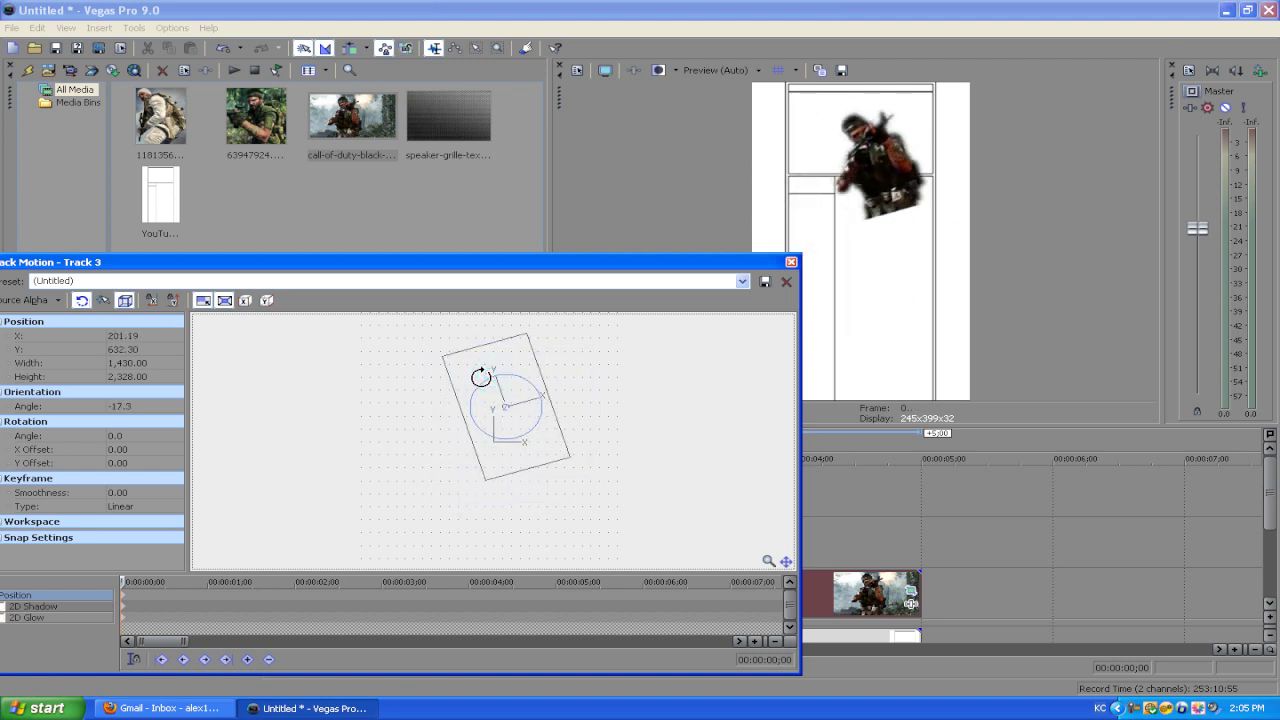
left_click_drag(500, 414, 457, 401)
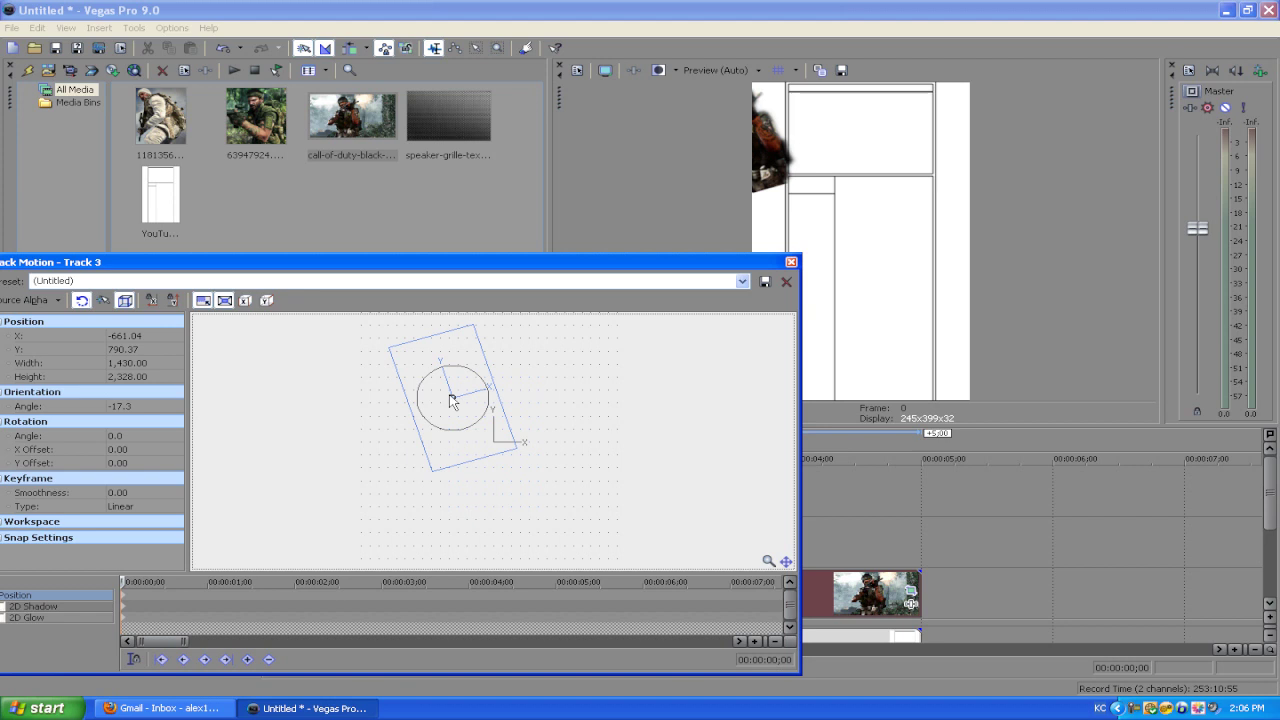
left_click_drag(440, 400, 462, 481)
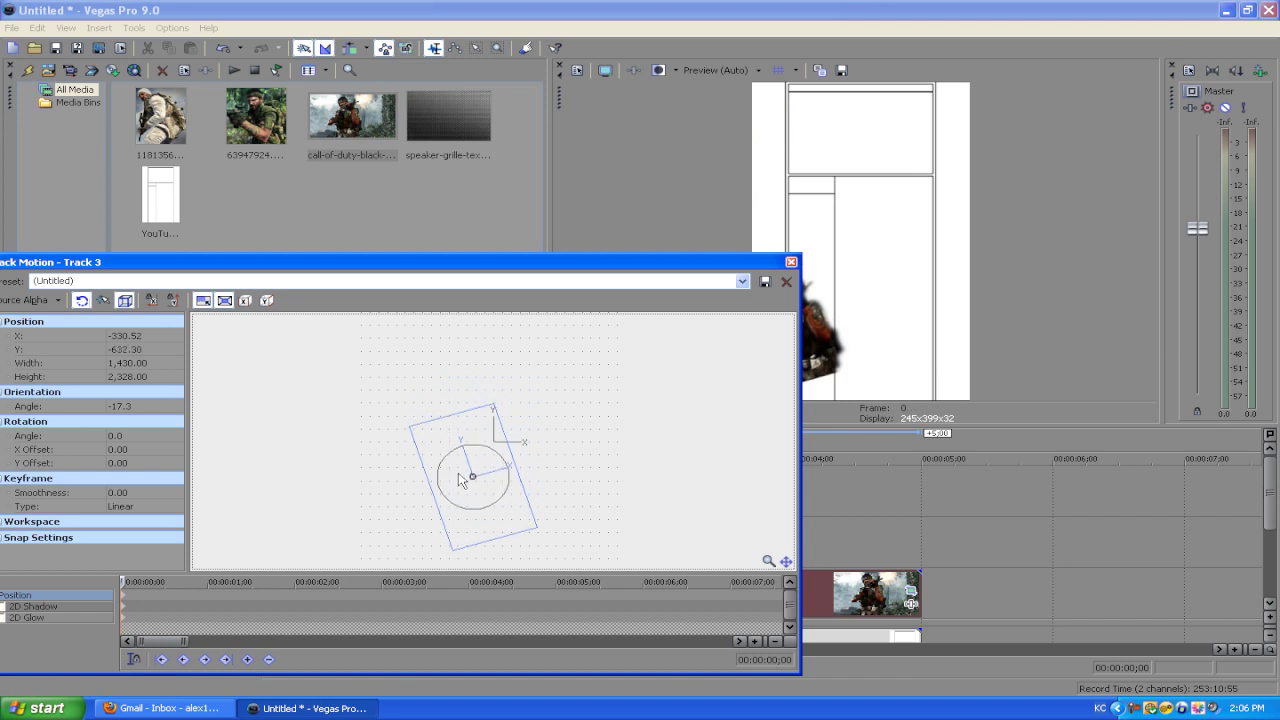
left_click(790, 263)
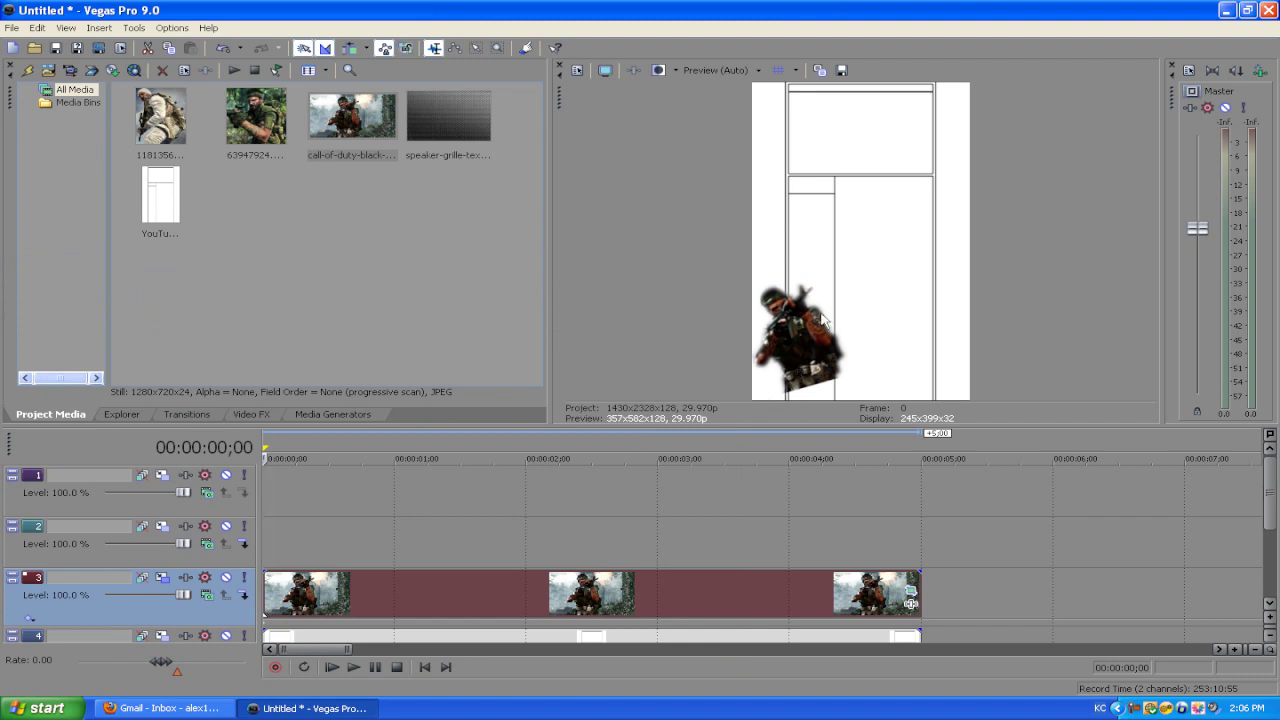
Step: Enlarge the soldier event's pan/crop frame to about 1788.5 by 1006 so that the soldier appears smaller
left_click(910, 595)
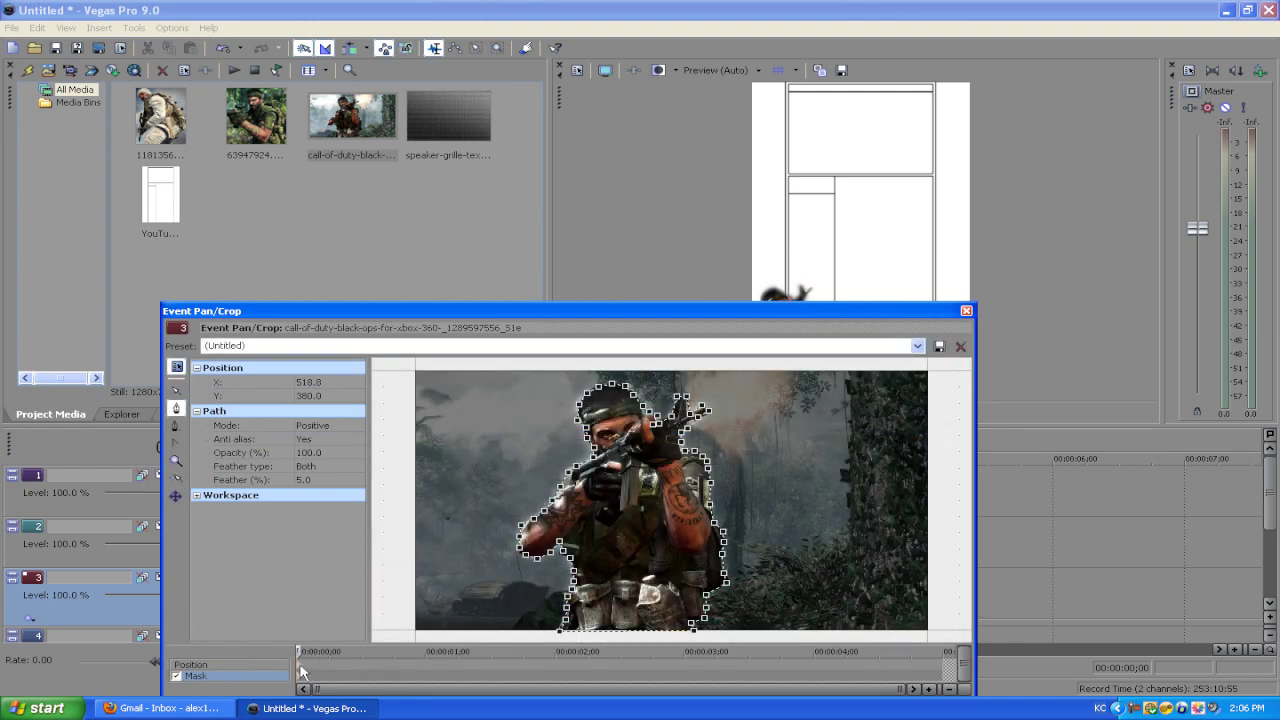
left_click(298, 664)
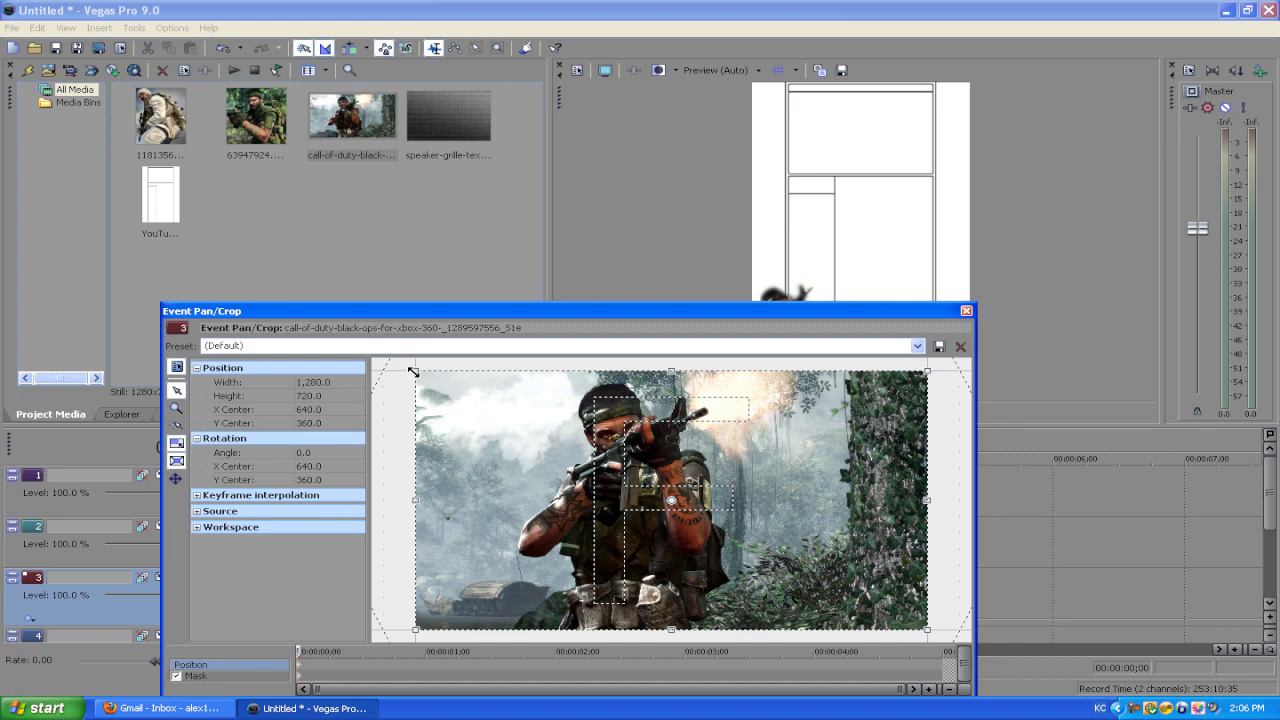
scroll(675, 425, "down", 5)
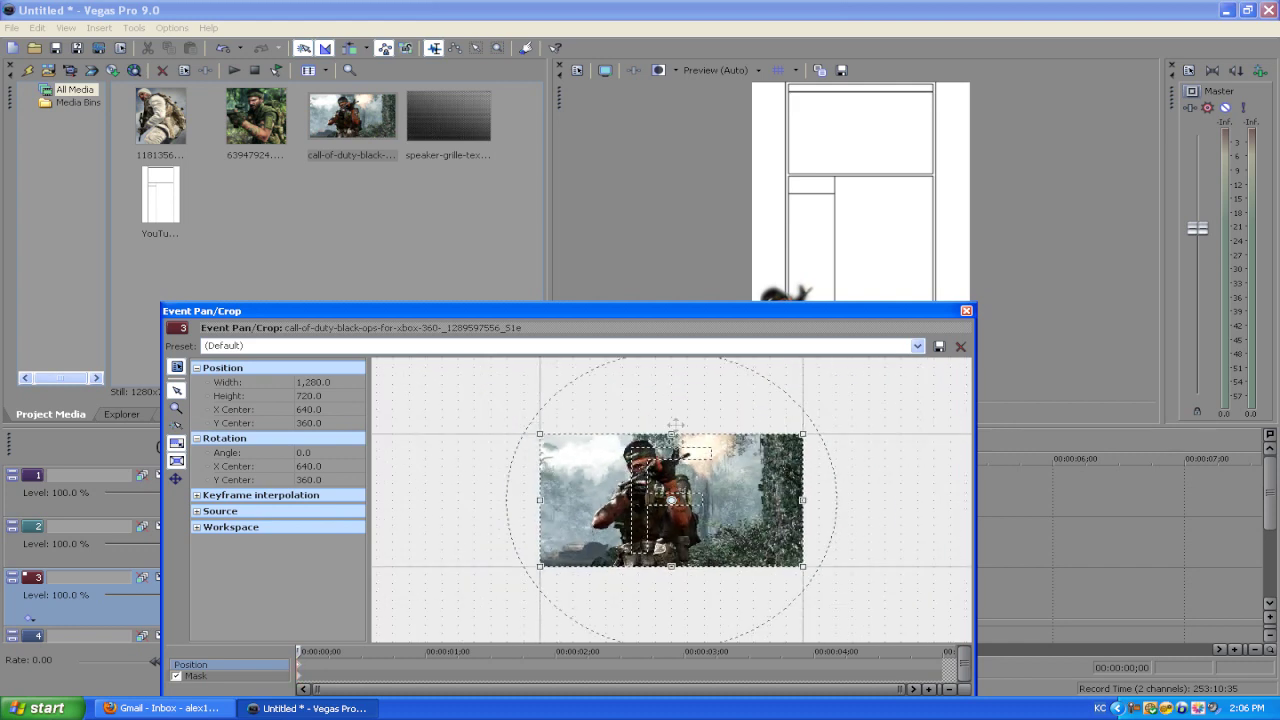
left_click_drag(675, 436, 675, 406)
left_click_drag(694, 307, 705, 425)
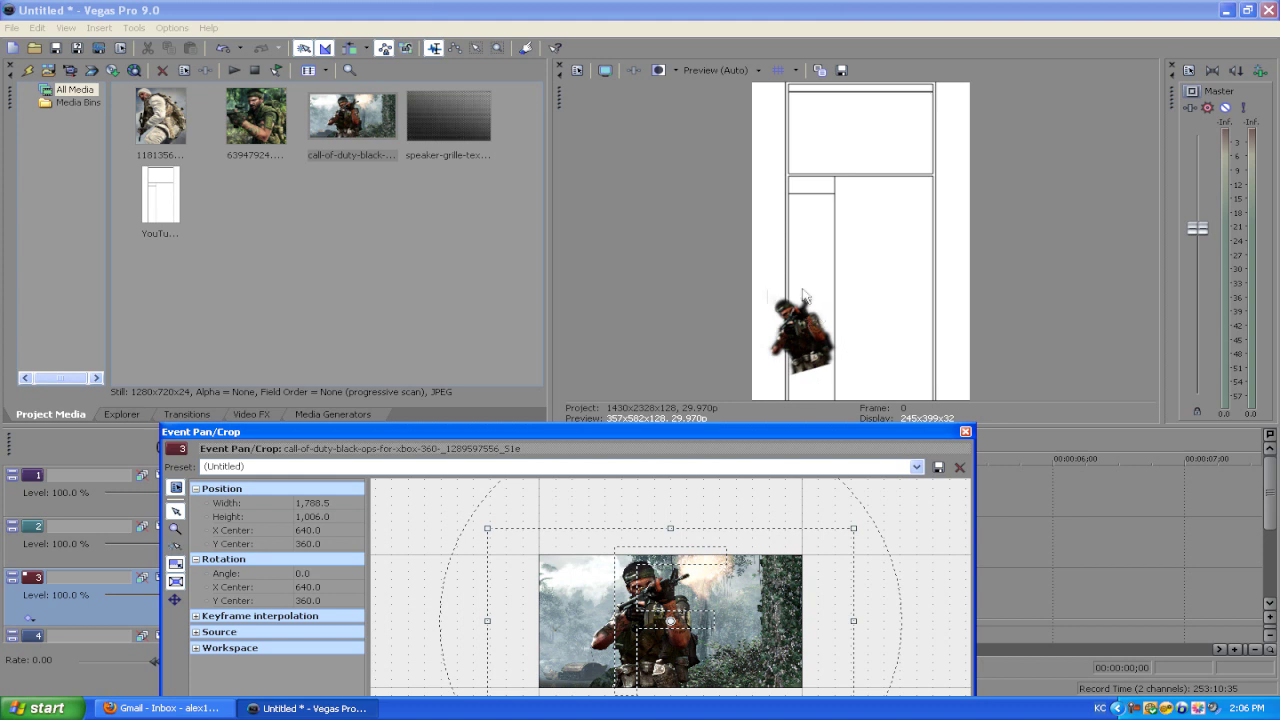
Step: Reduce the soldier event's pan/crop frame to about 1603.6 by 902 and close Event Pan/Crop
mouse_move(685, 519)
left_mouse_down()
mouse_move(685, 577)
mouse_move(680, 517)
mouse_move(677, 537)
left_mouse_up()
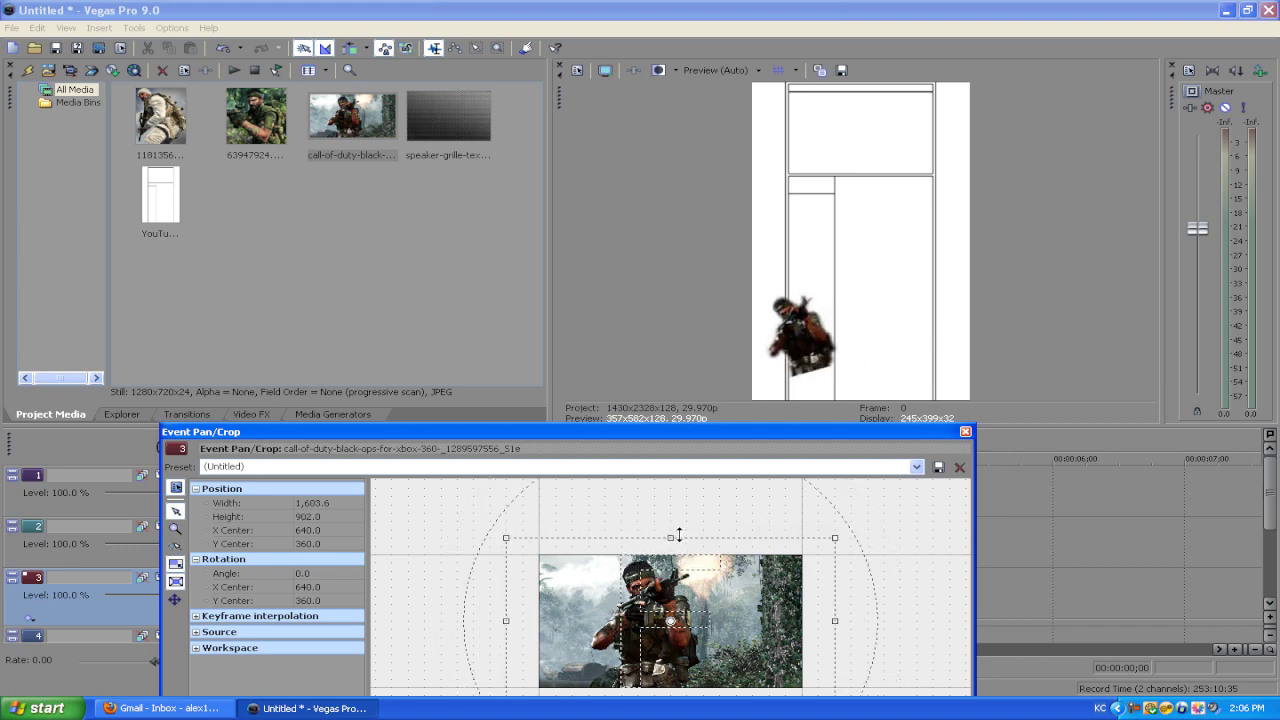
left_click(965, 432)
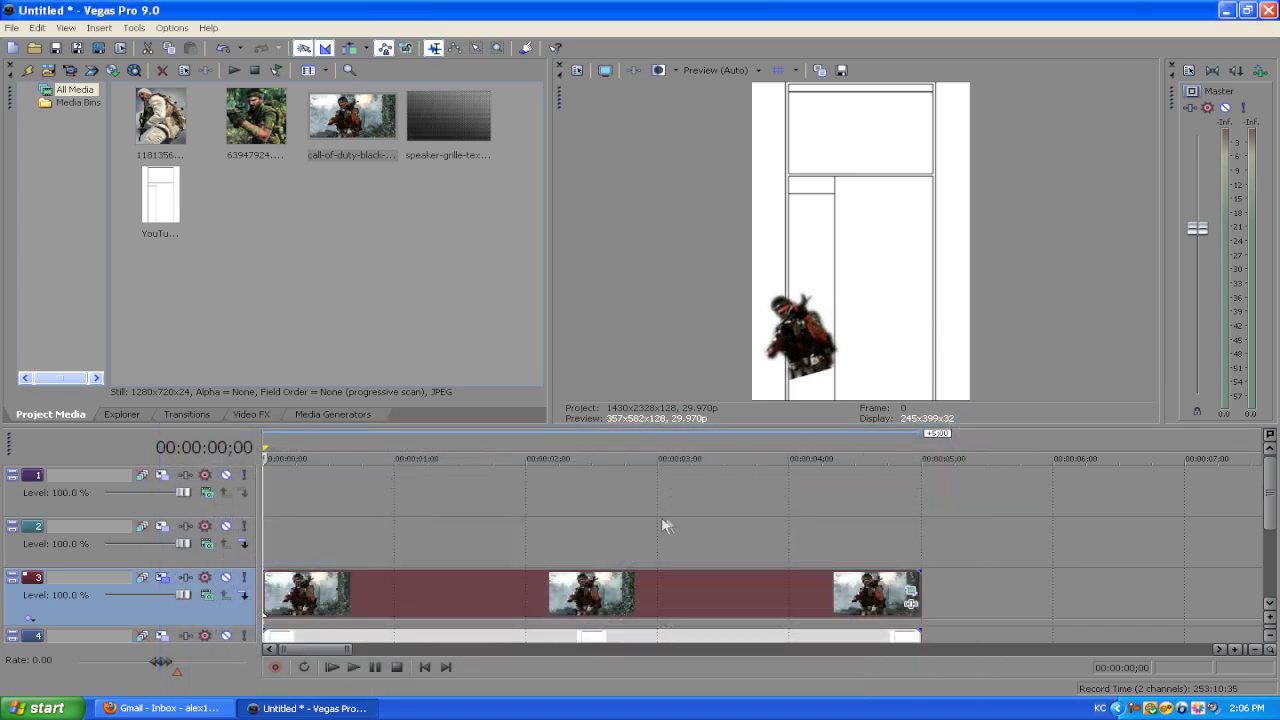
Step: Add 11813562.png to the timeline, and place the speaker-grille texture on a new track below the template
left_click(260, 148)
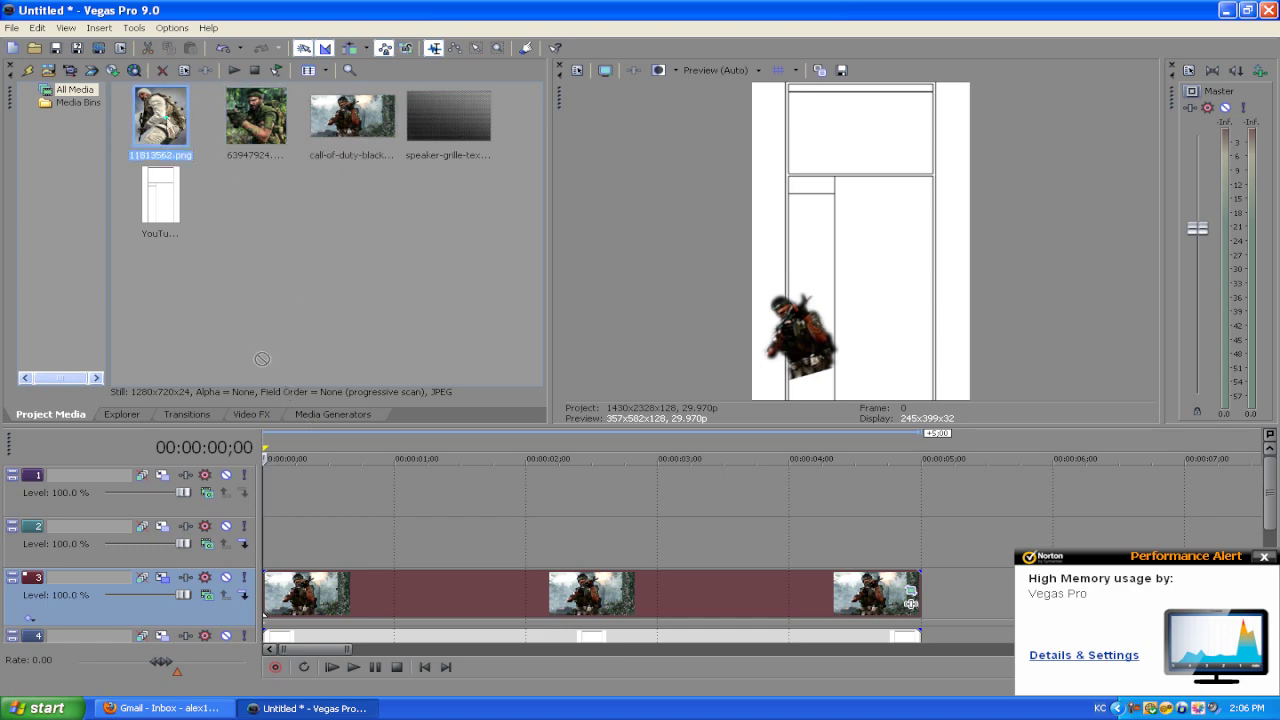
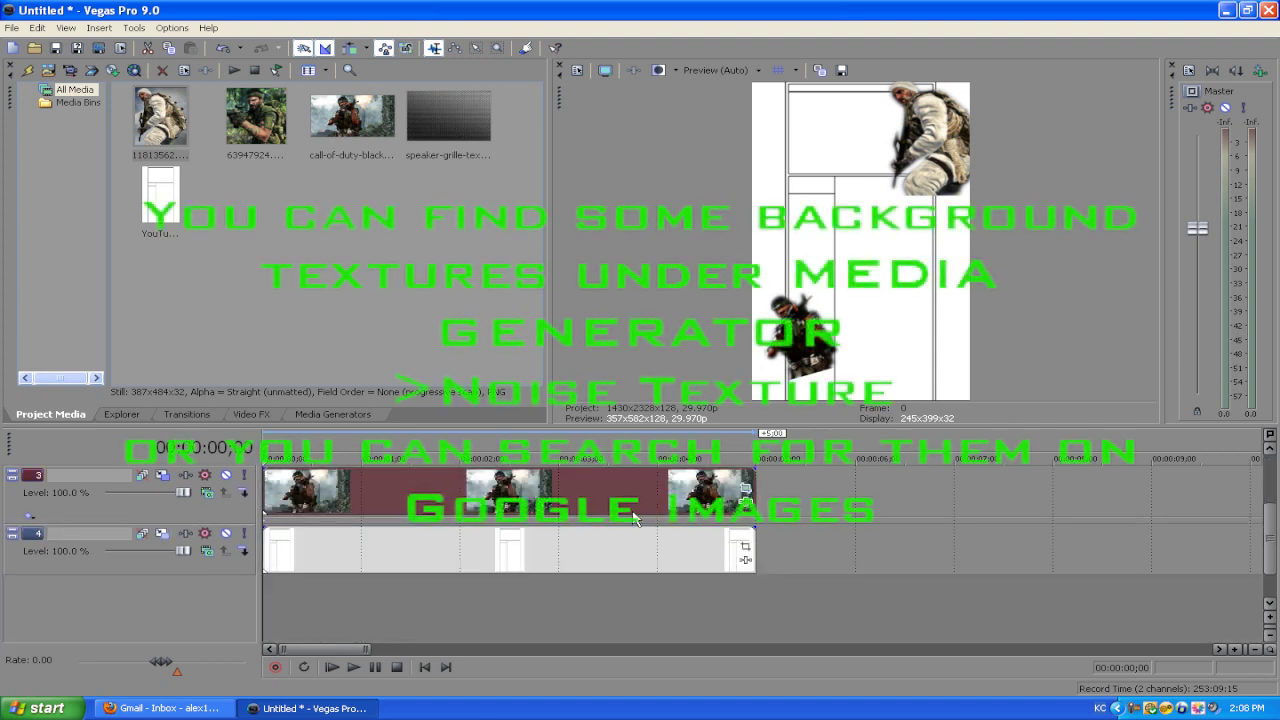
left_click_drag(448, 118, 270, 605)
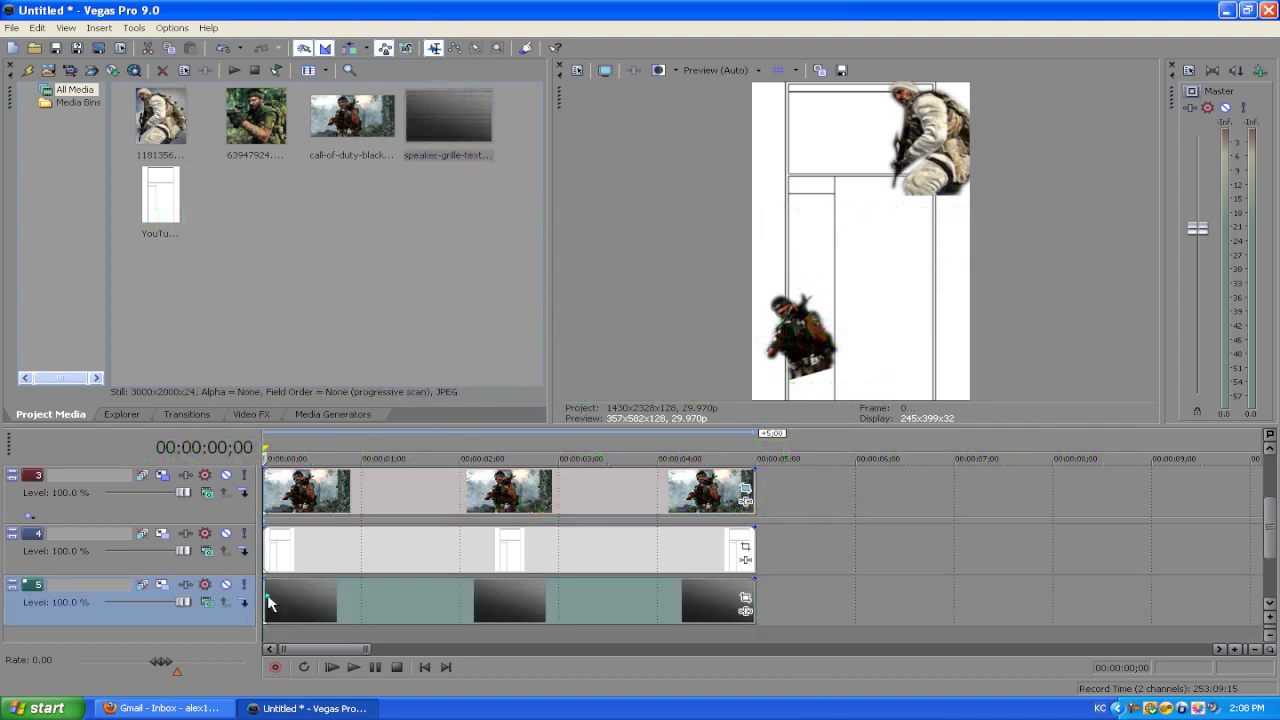
Step: Mute the template on track 4 briefly to check the speaker-grille texture beneath it, and unmute it again
left_click(268, 558)
scroll(381, 539, "up", 4)
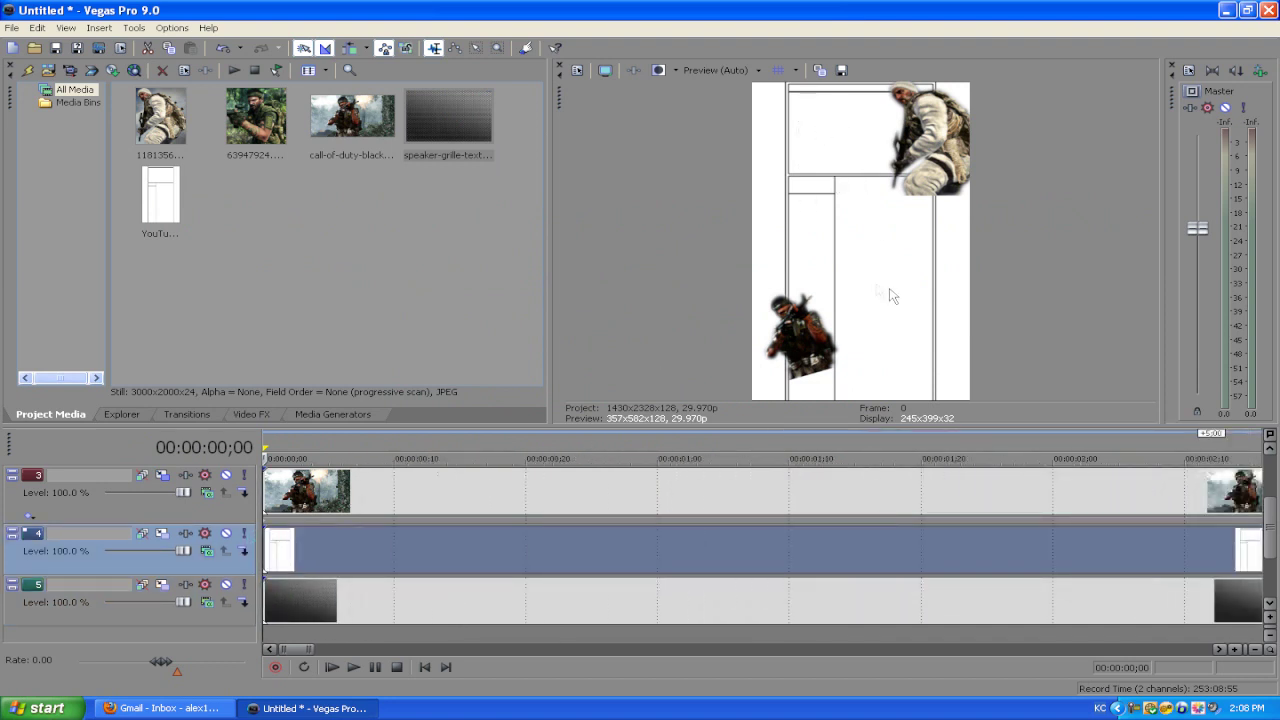
left_click(226, 533)
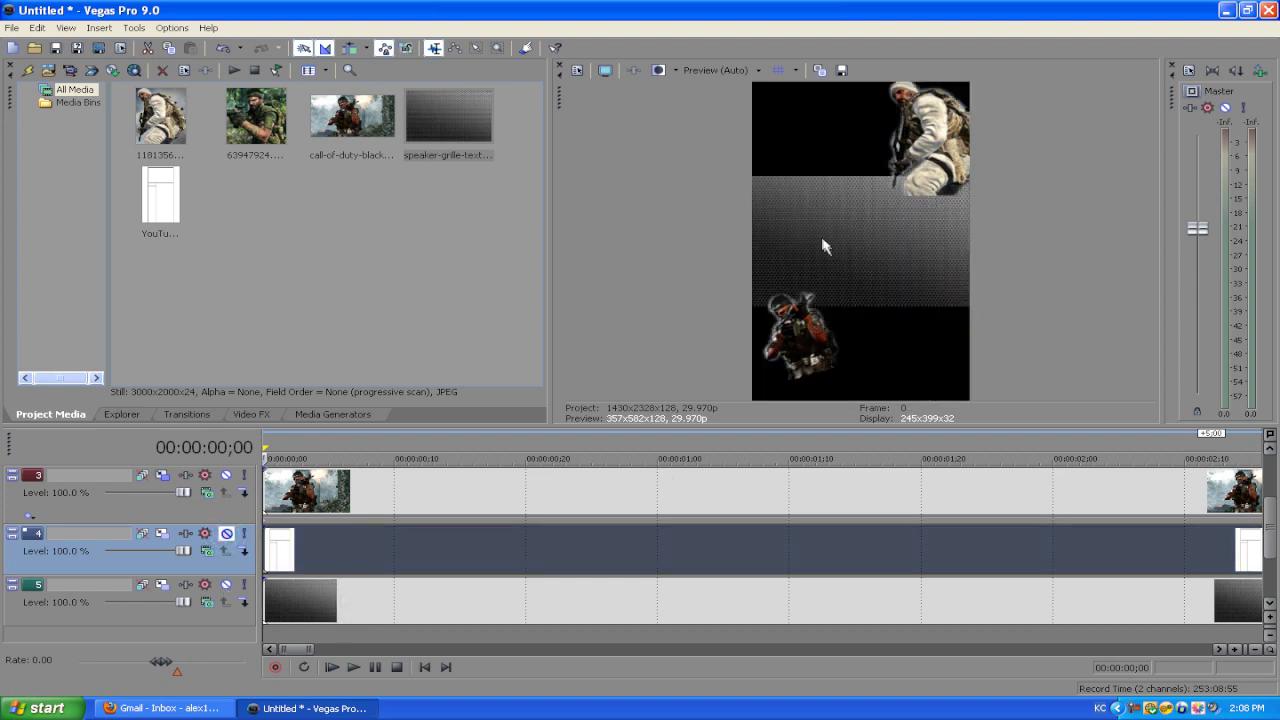
left_click(226, 534)
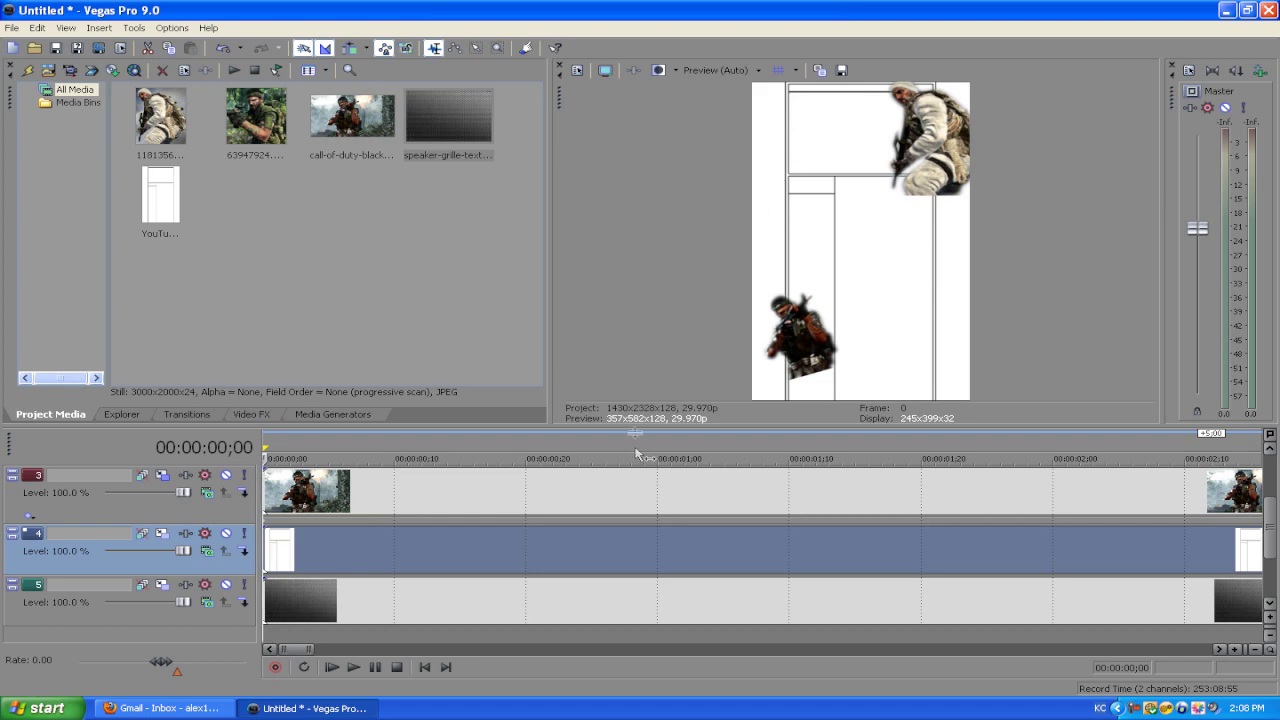
scroll(665, 510, "down", 5)
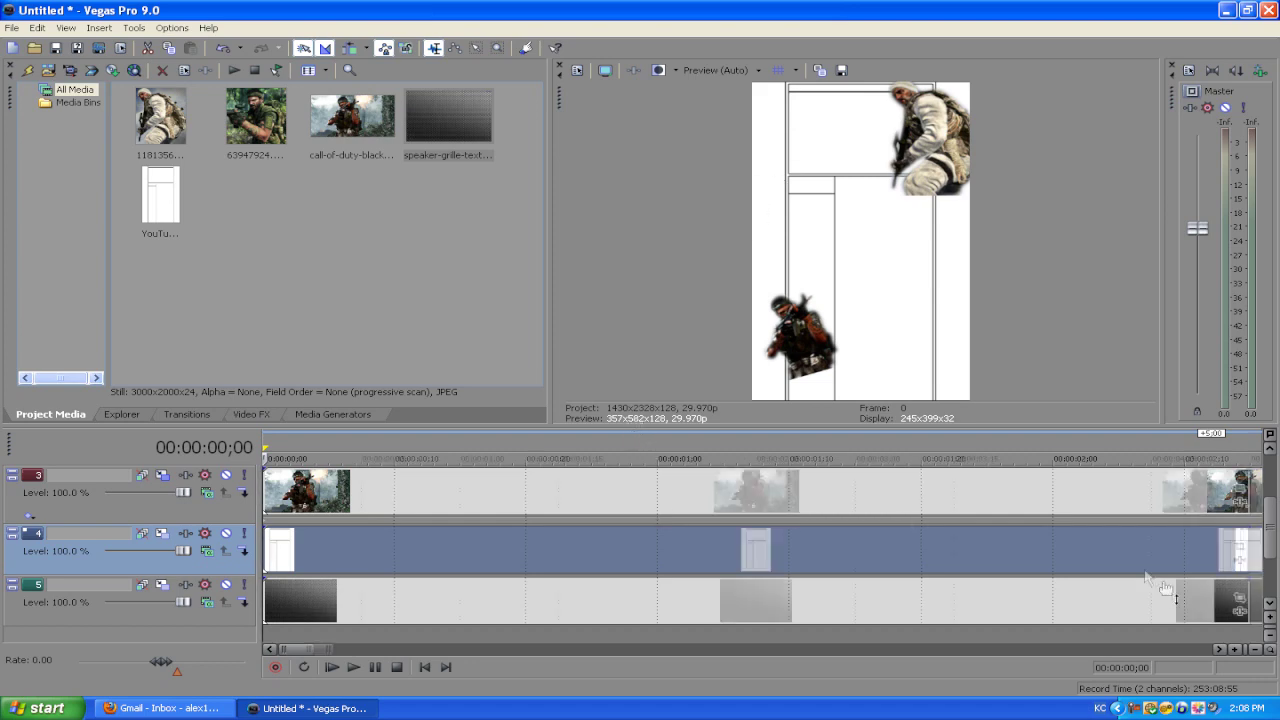
left_click(910, 547)
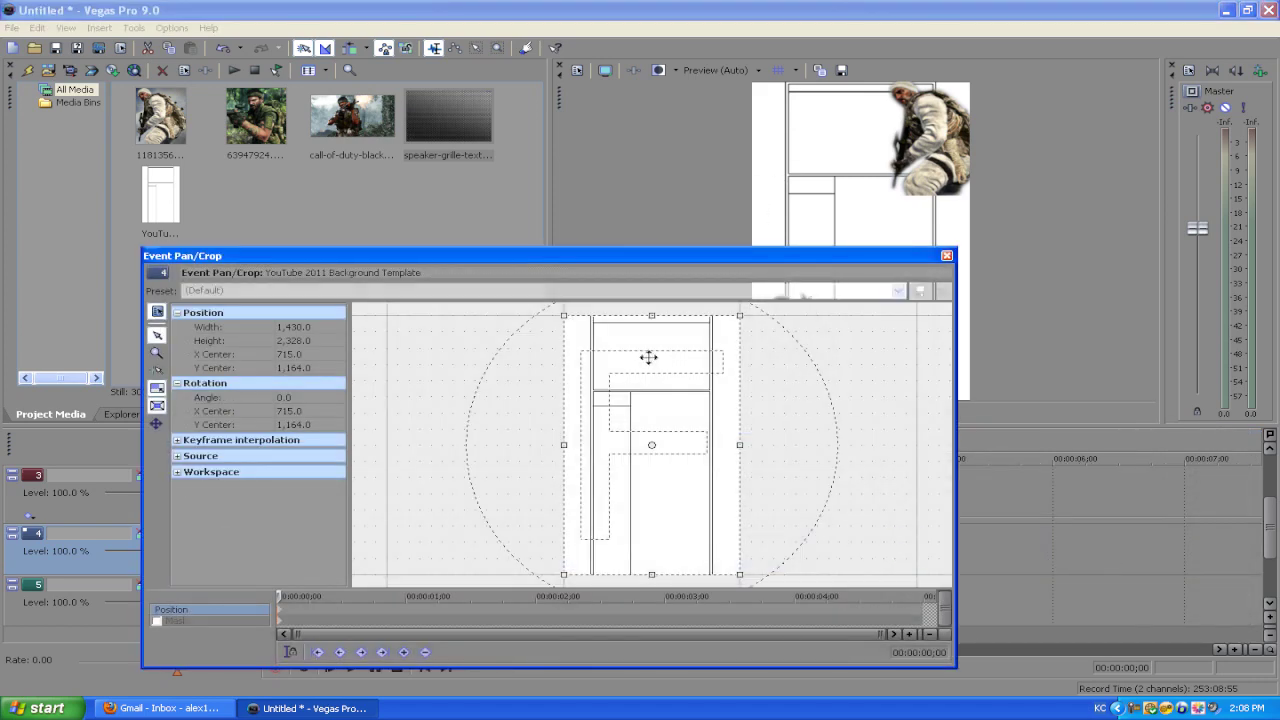
scroll(652, 365, "up", 2)
scroll(651, 403, "up", 5)
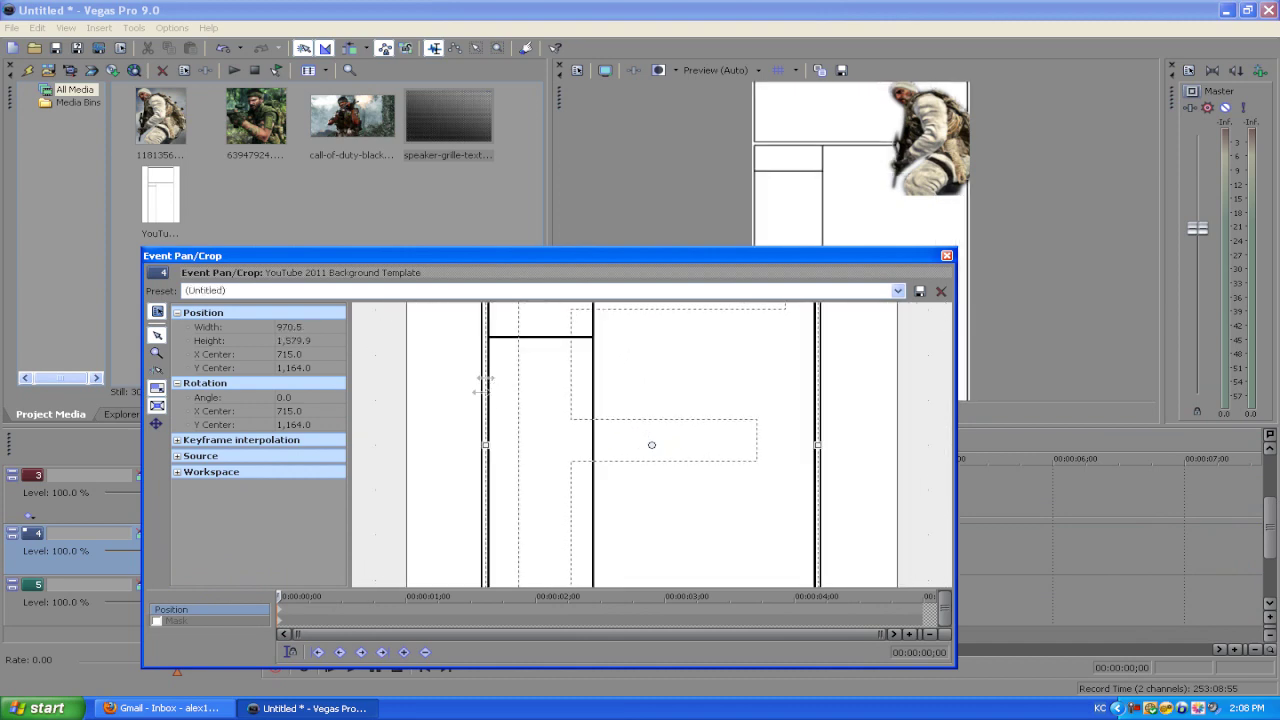
right_click(521, 408)
left_click(540, 448)
left_click(946, 255)
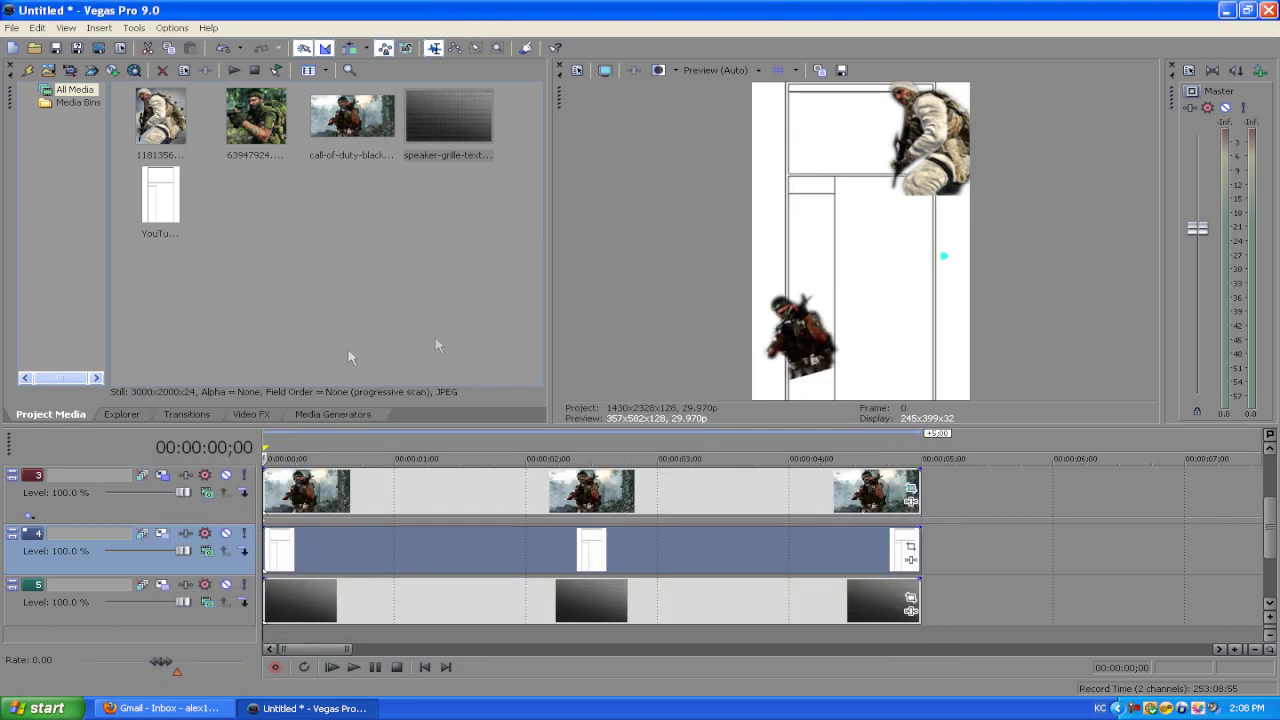
Step: Apply the Chroma Keyer's Blue Screen preset to the template event on track 4 with the key color set to white (255, 255, 255)
left_click(251, 414)
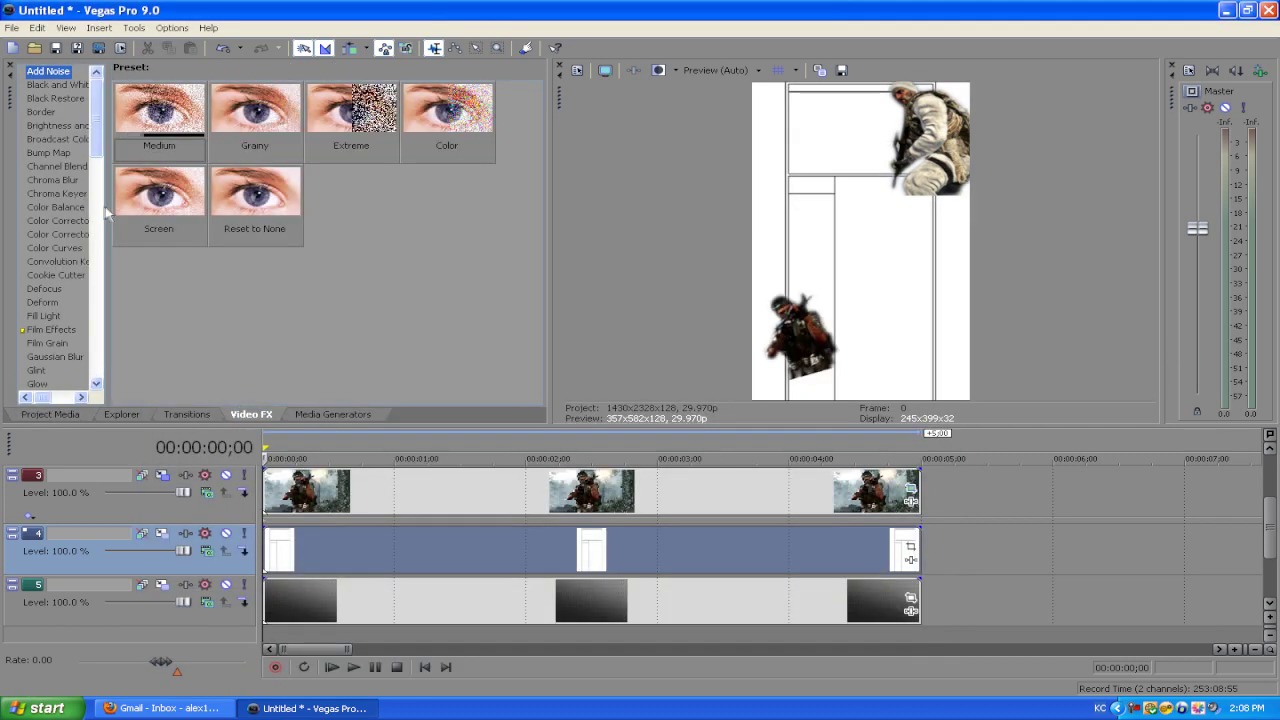
double_click(105, 213)
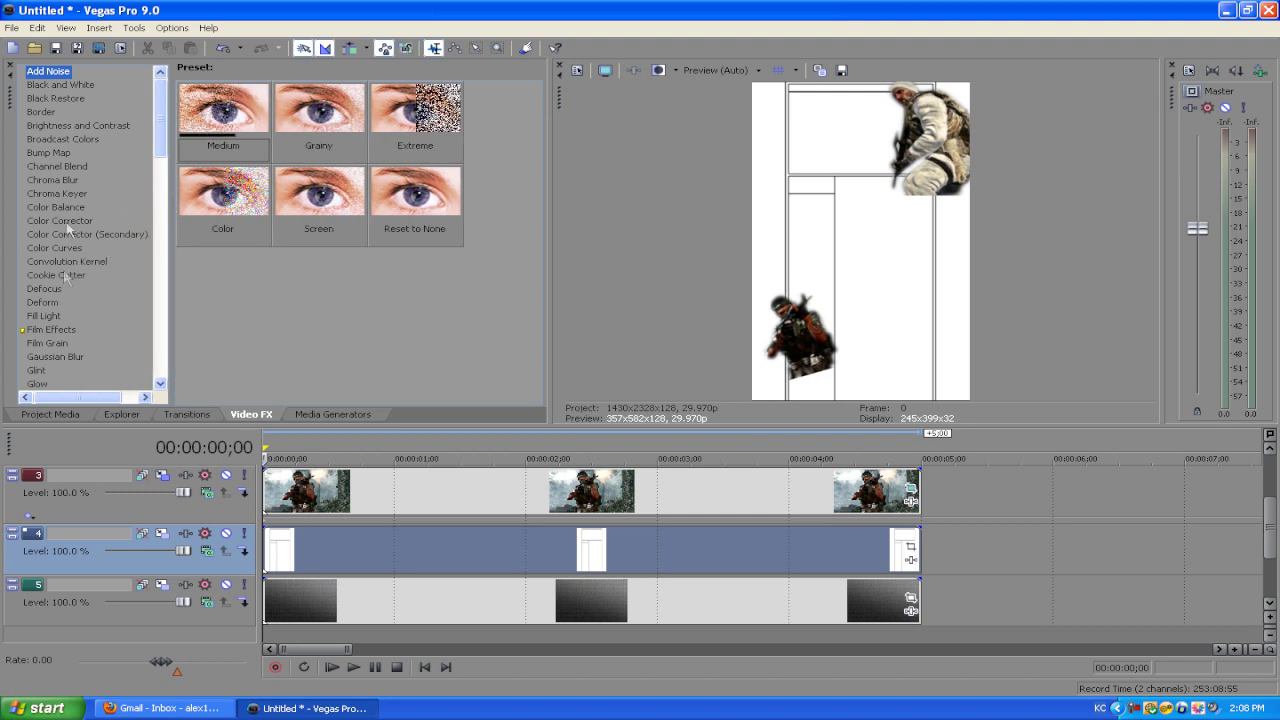
left_click(60, 193)
left_click(212, 128)
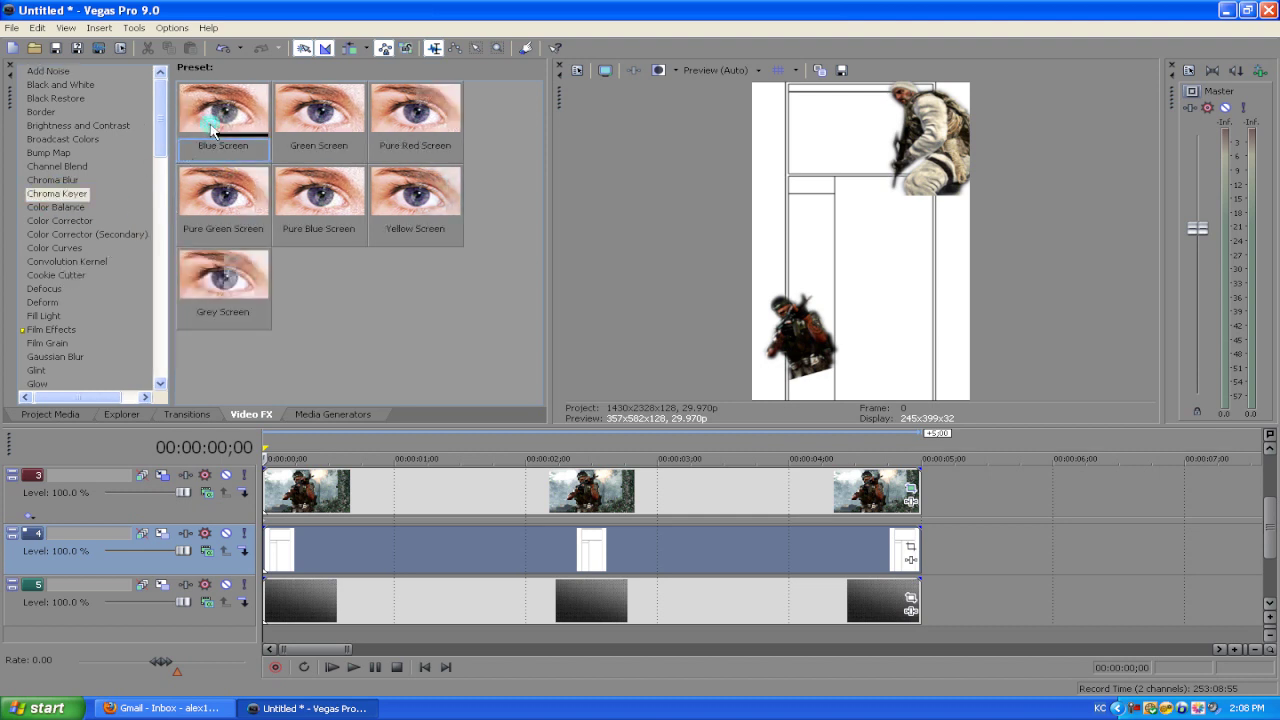
left_click_drag(241, 130, 478, 550)
left_click_drag(614, 136, 447, 309)
left_click(460, 468)
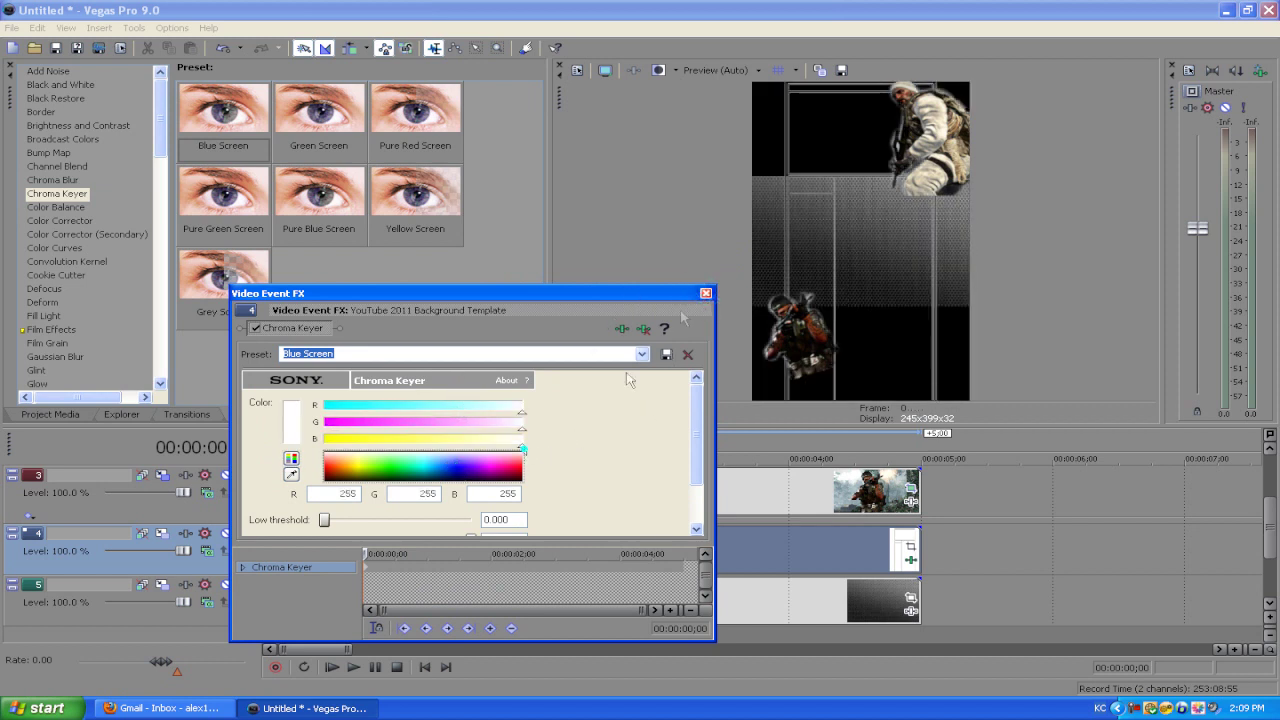
left_click(706, 293)
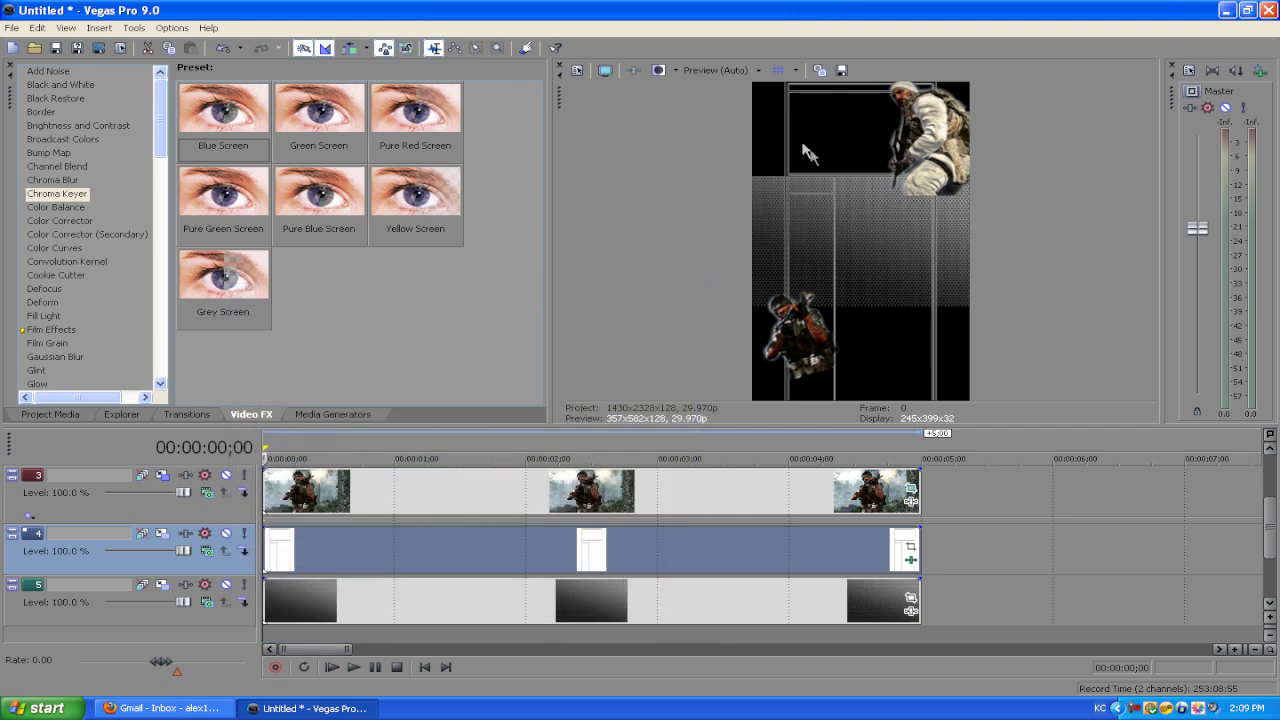
Step: Turn off Maintain aspect ratio in the properties of the speaker-grille texture event on track 5
left_click(265, 589)
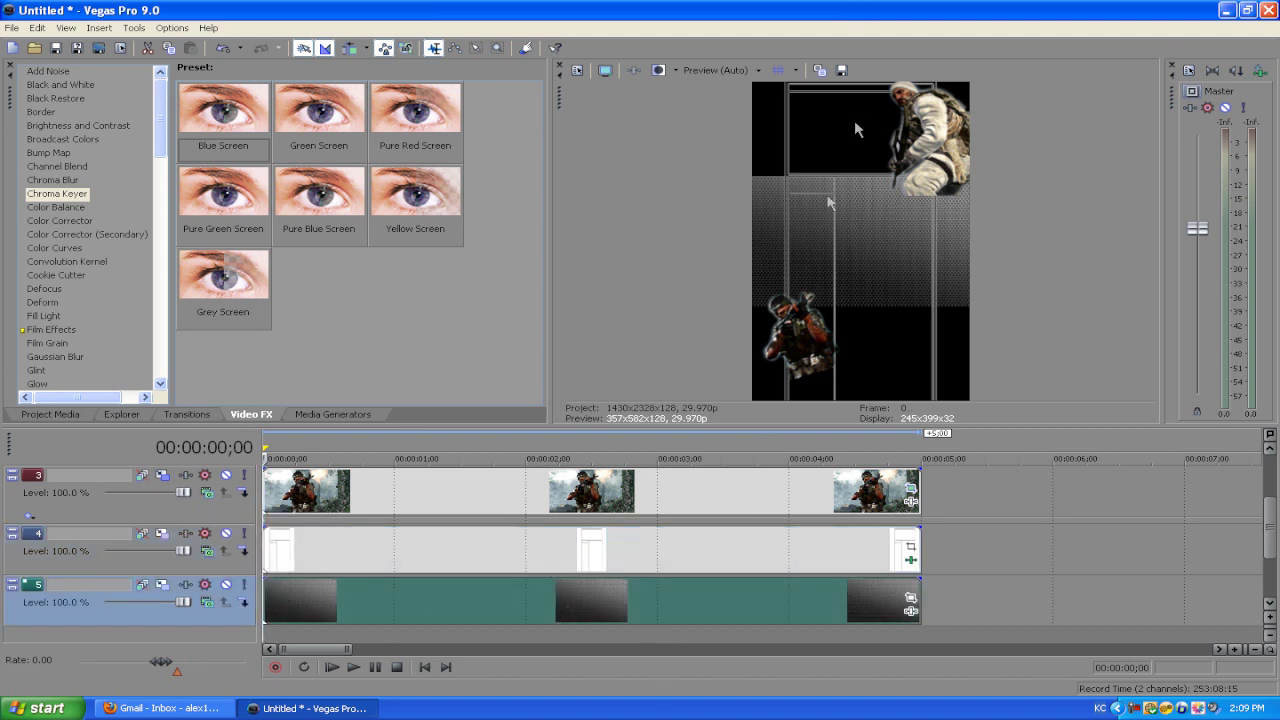
right_click(546, 598)
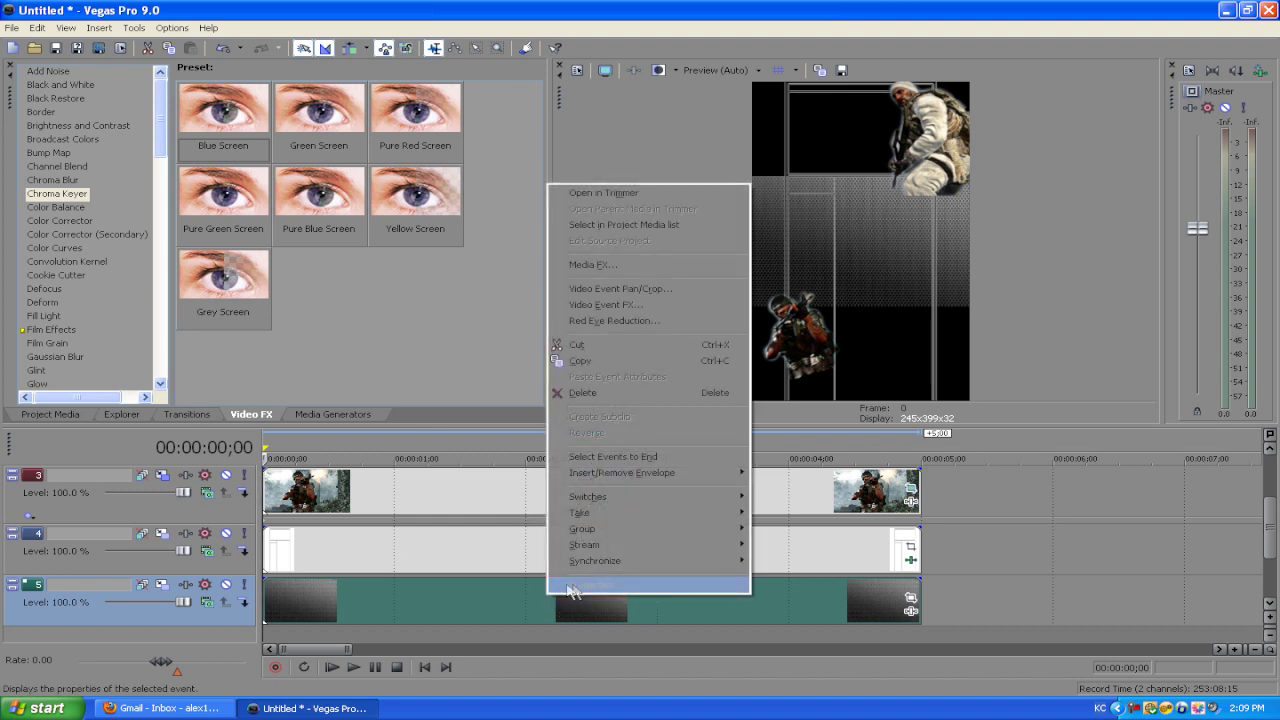
right_click(478, 582)
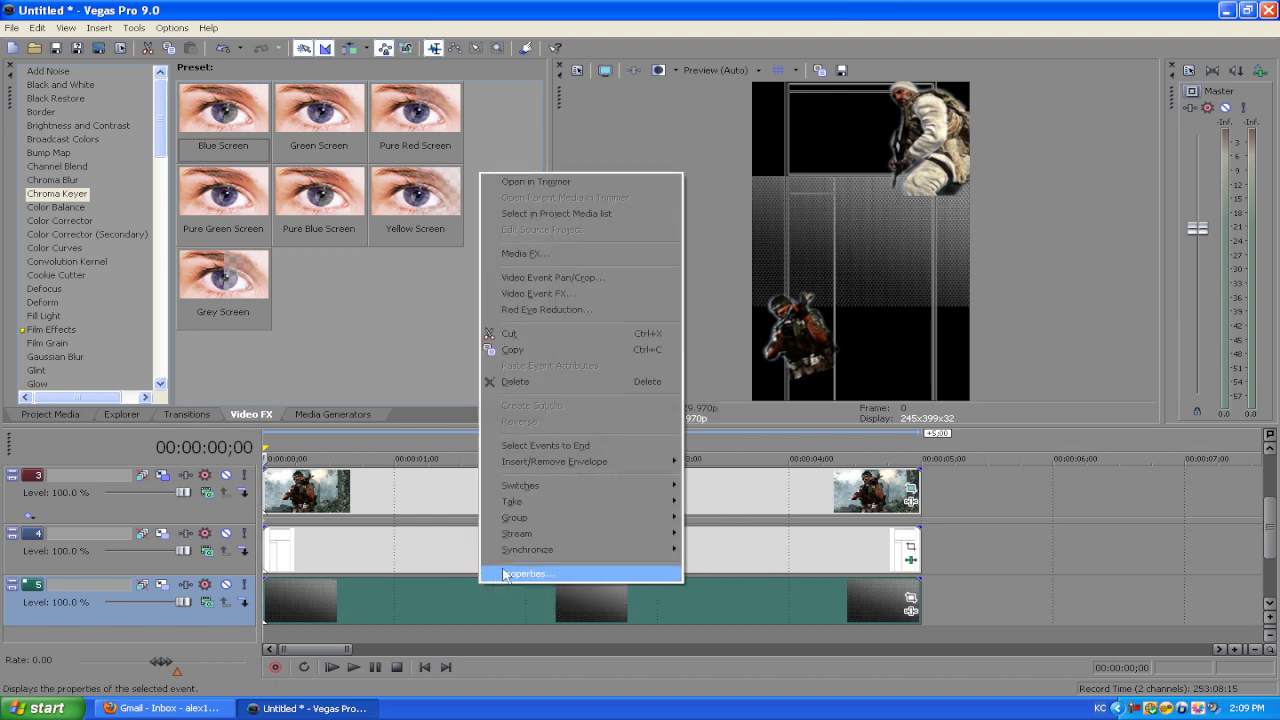
left_click(505, 574)
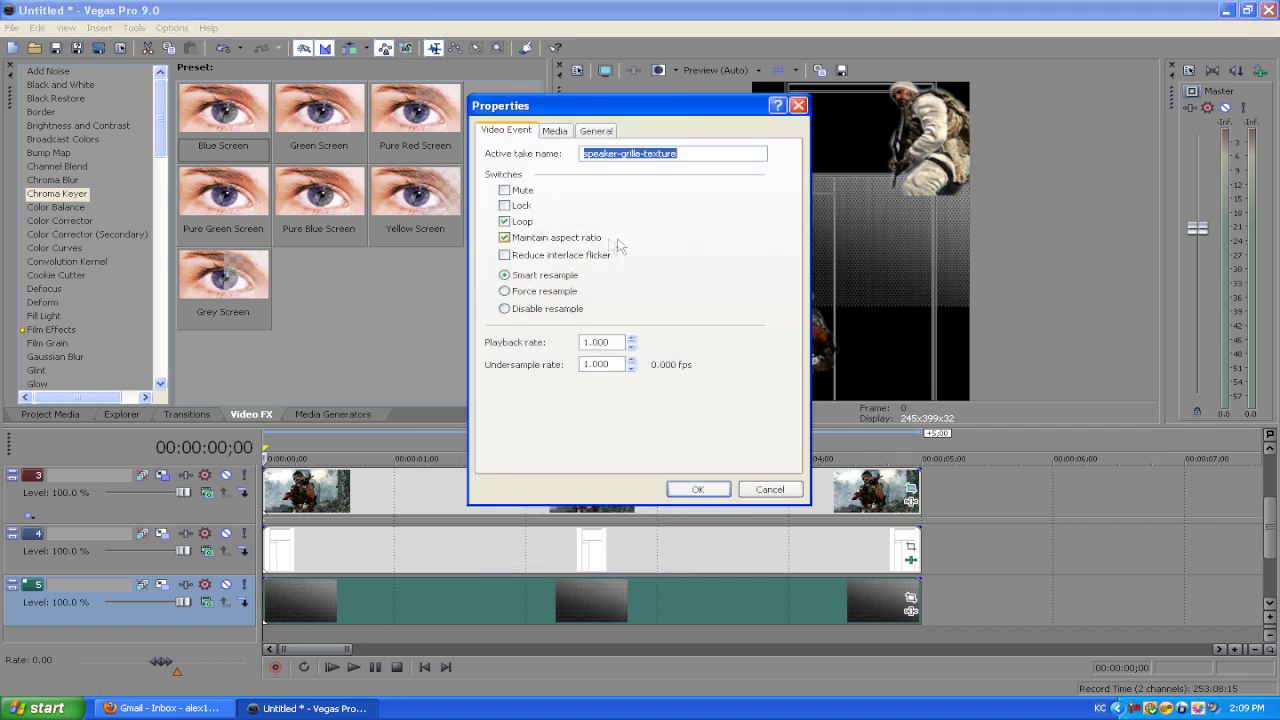
left_click(504, 238)
left_click(695, 489)
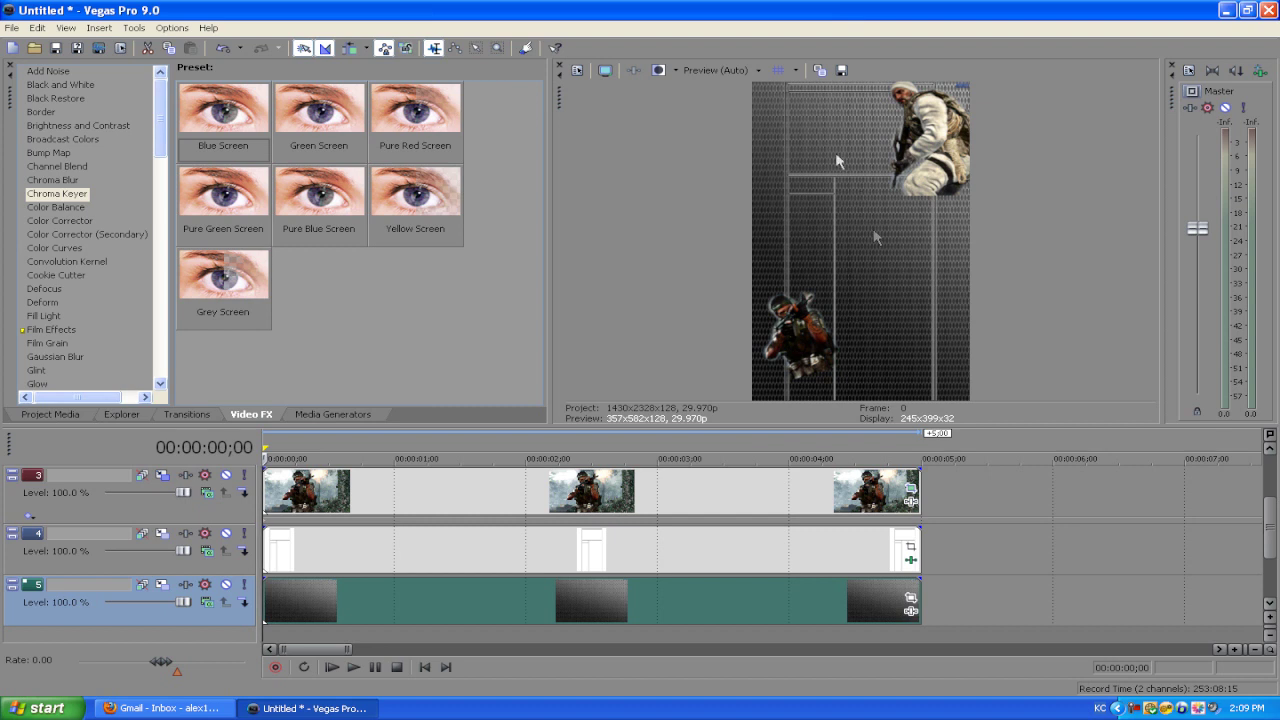
Step: Apply Cookie Cutter's Diamond, Center, Blurred preset to the track 3 soldier with feather 0.24 and center about X 0.481, Y 0.461
left_click(276, 481)
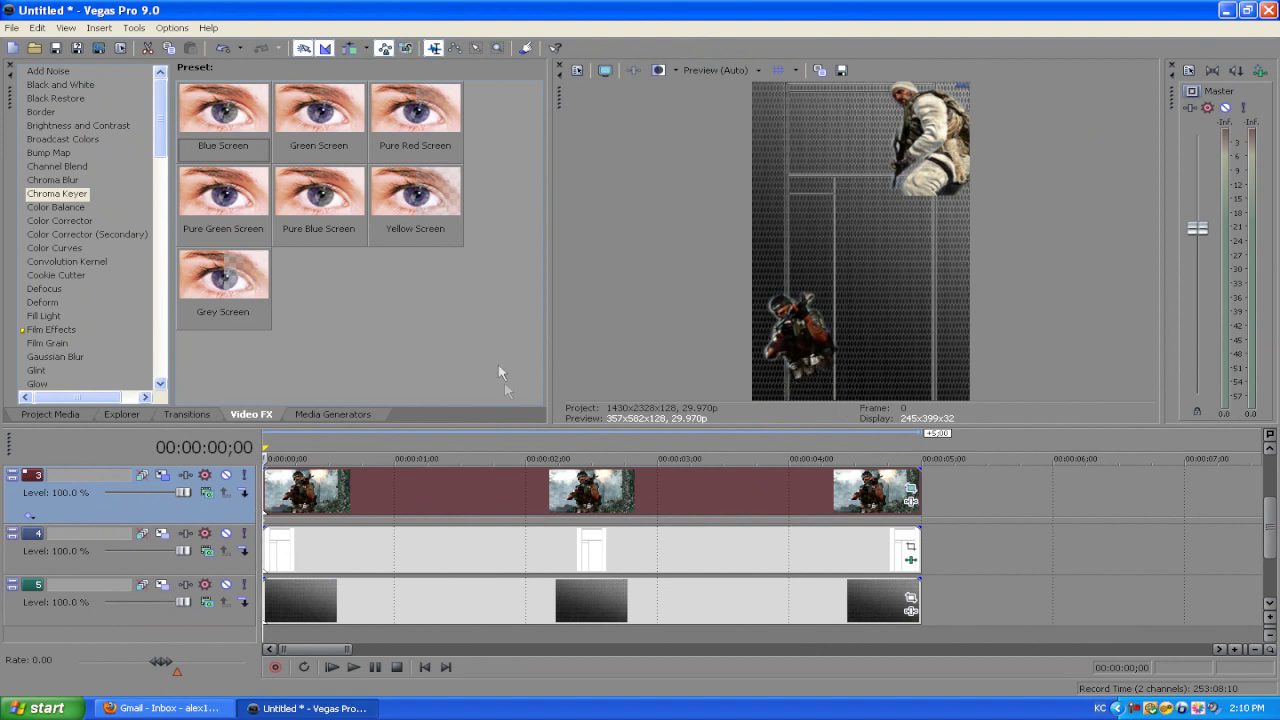
left_click(55, 275)
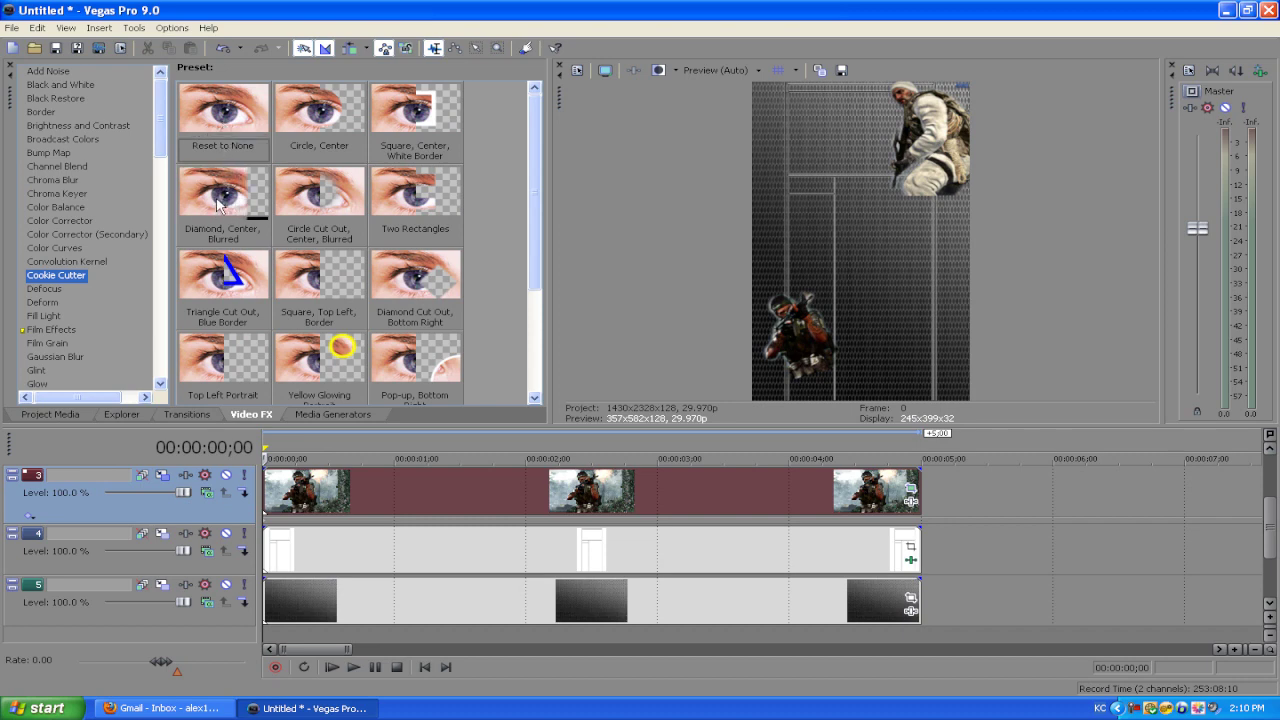
left_click_drag(218, 198, 440, 485)
left_click_drag(697, 420, 697, 465)
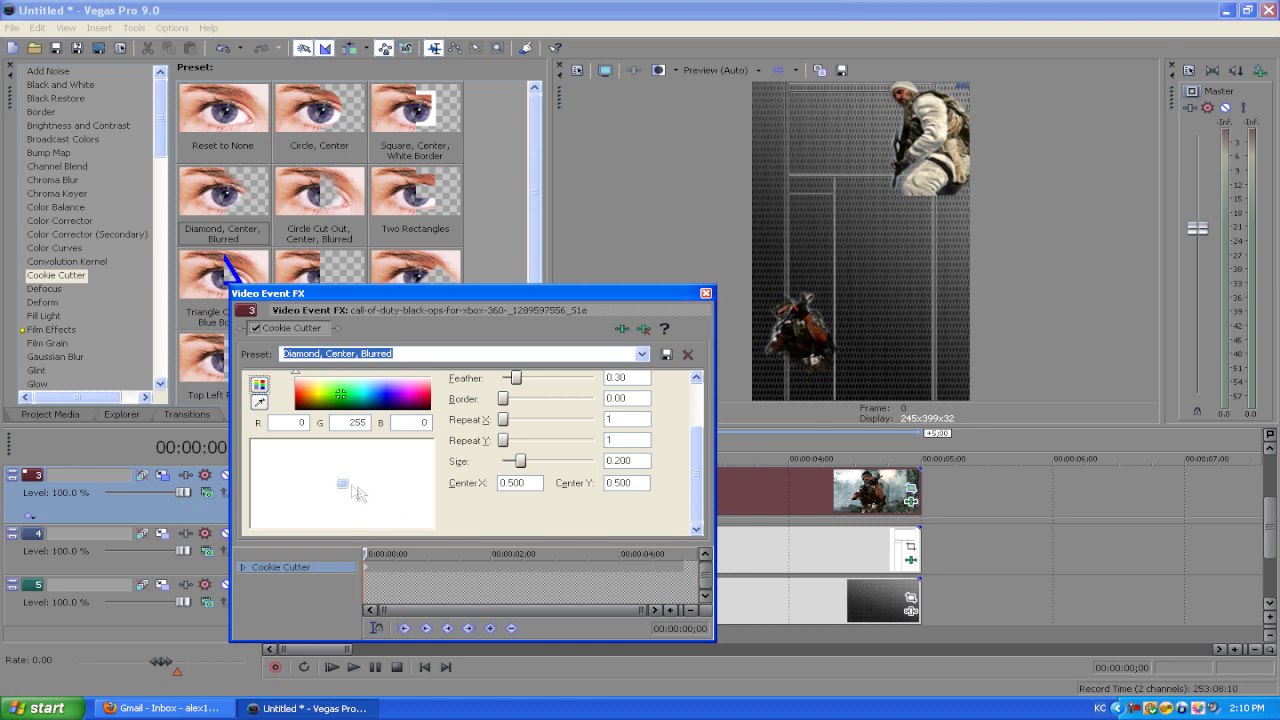
left_click_drag(341, 484, 338, 476)
left_click_drag(519, 386, 505, 382)
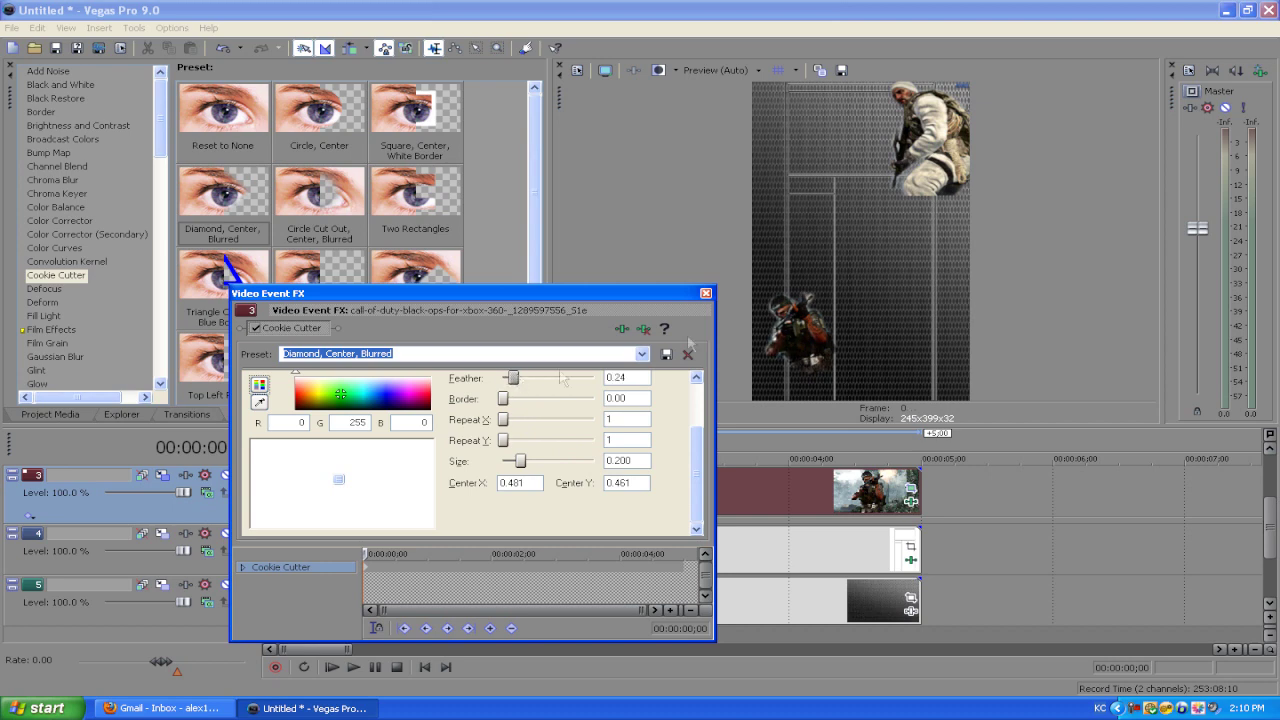
left_click(706, 293)
Step: Apply Cookie Cutter's Diamond, Center, Blurred preset to the track 2 soldier, centered at about X 0.467, Y 0.426
scroll(553, 524, "up", 2)
left_click_drag(222, 198, 345, 555)
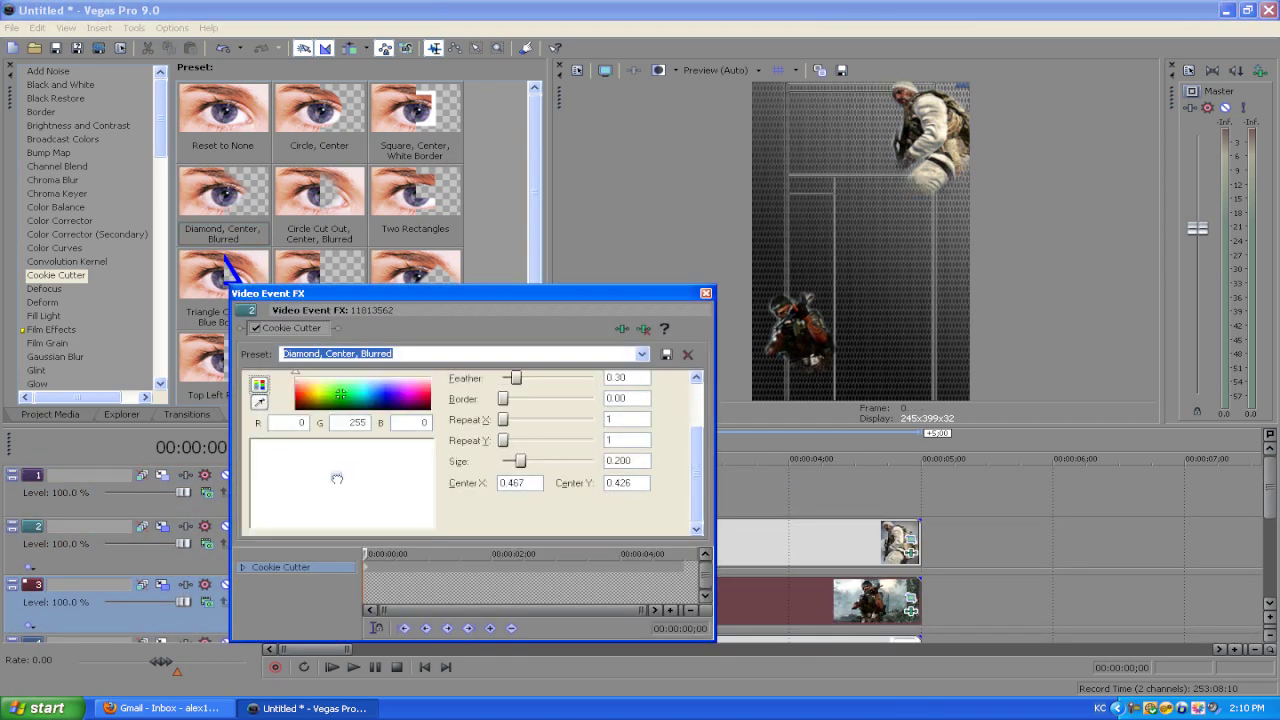
left_click(705, 294)
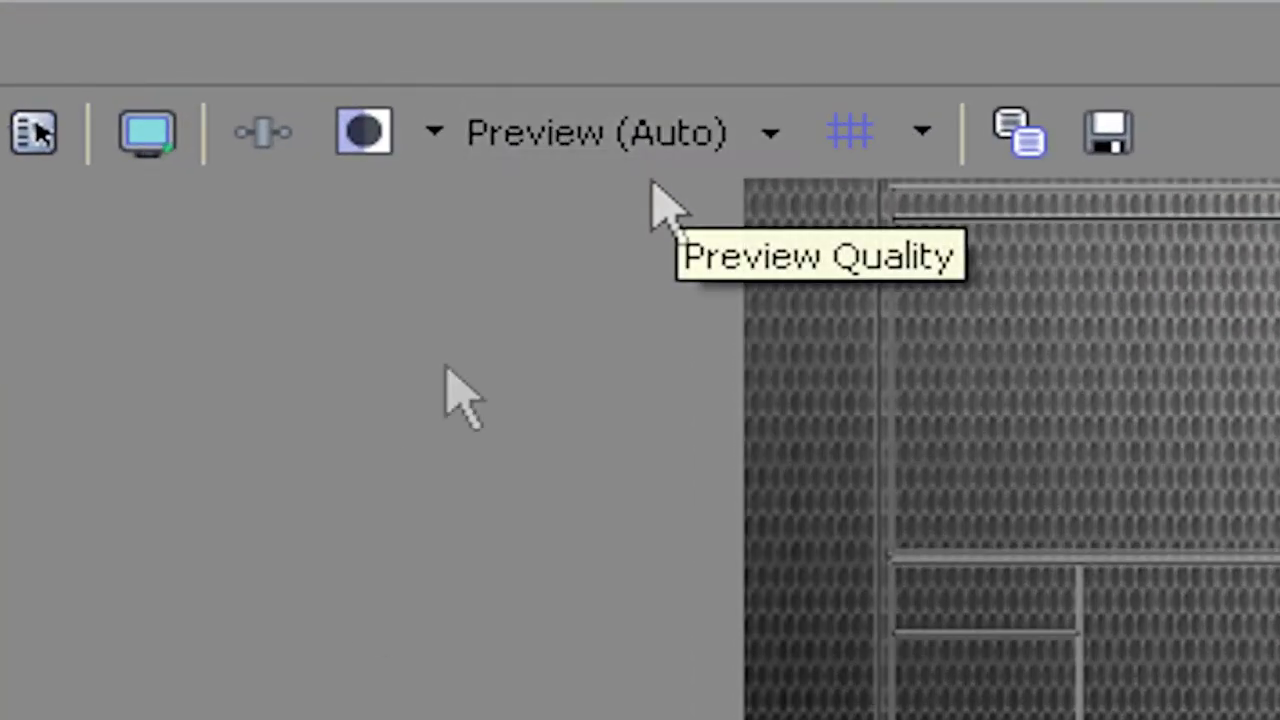
Step: Set the video preview quality to Best (Full)
left_click(768, 138)
mouse_move(686, 405)
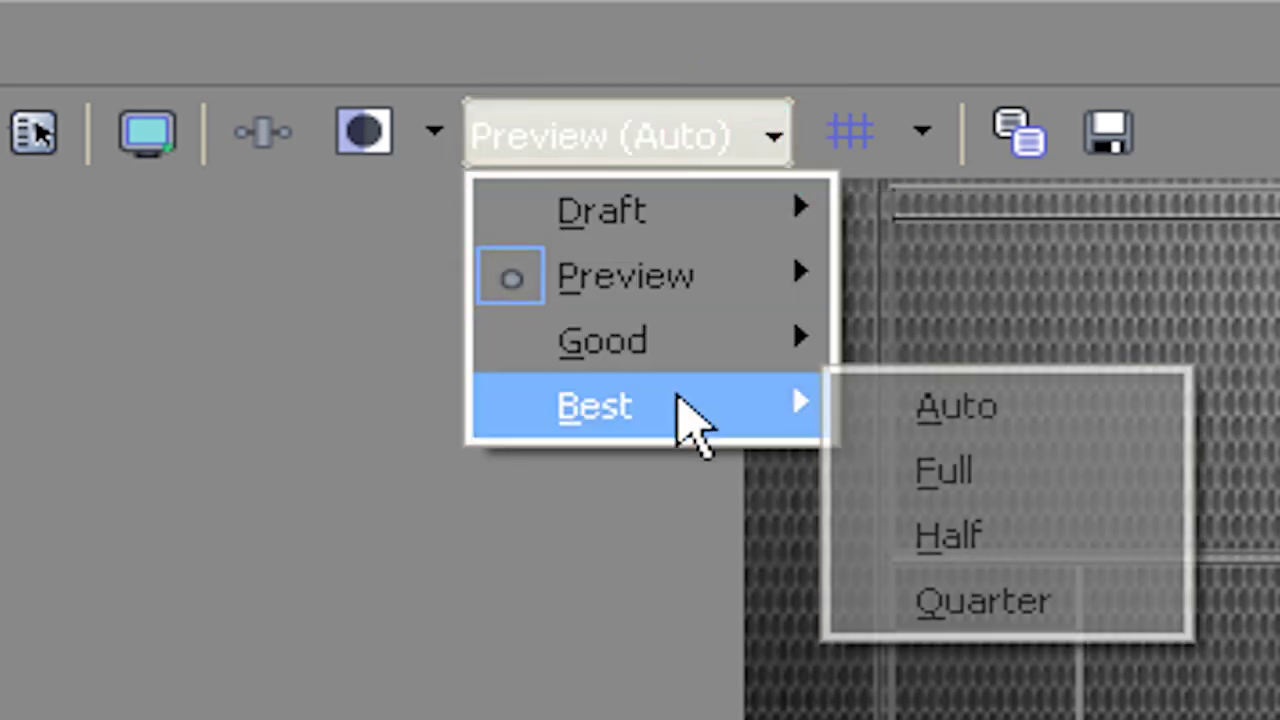
left_click(922, 470)
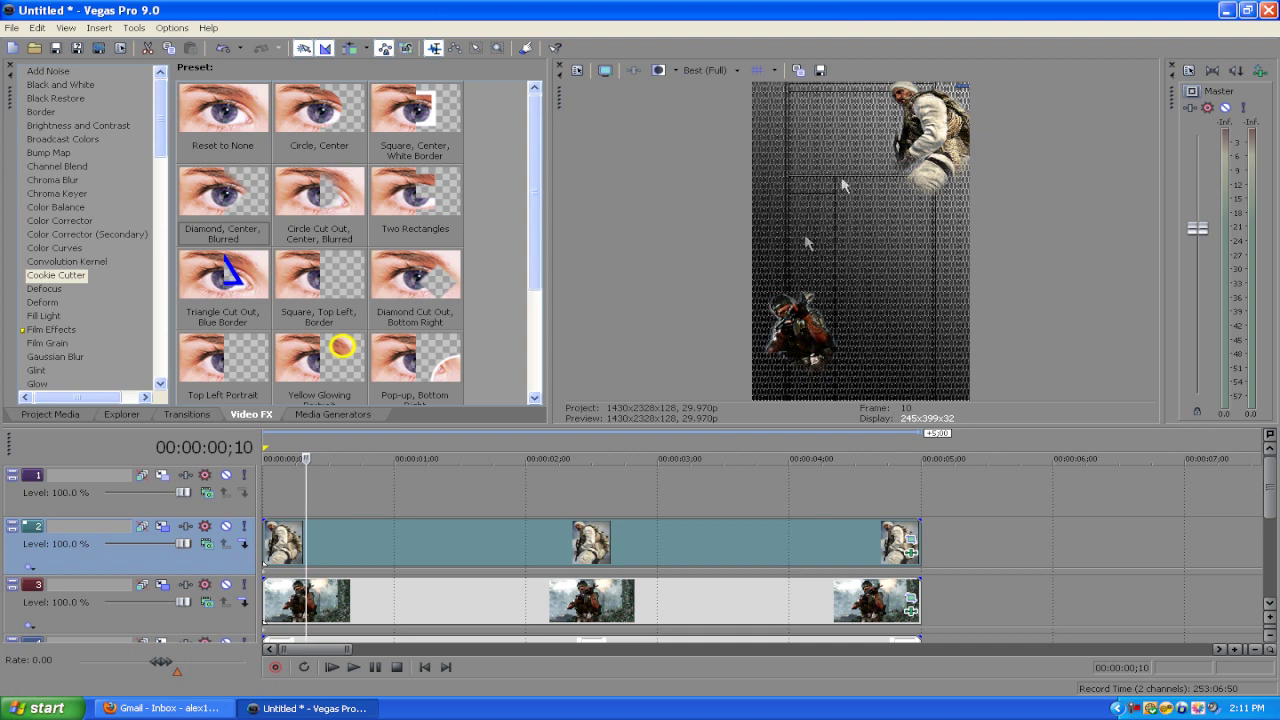
Step: Save the preview snapshot to the Desktop as the JPEG "Call of Duty Backgroud" and open it in Windows Picture and Fax Viewer
left_click(820, 72)
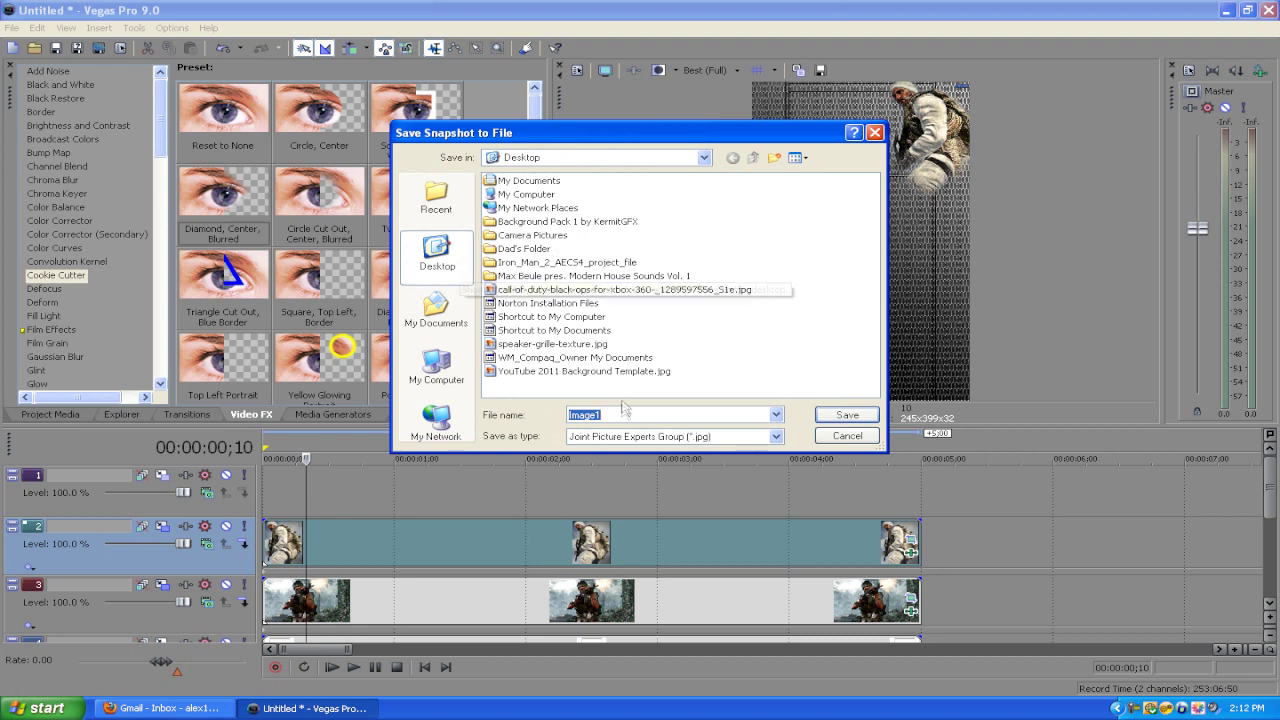
type("Call of Duty Backgroud")
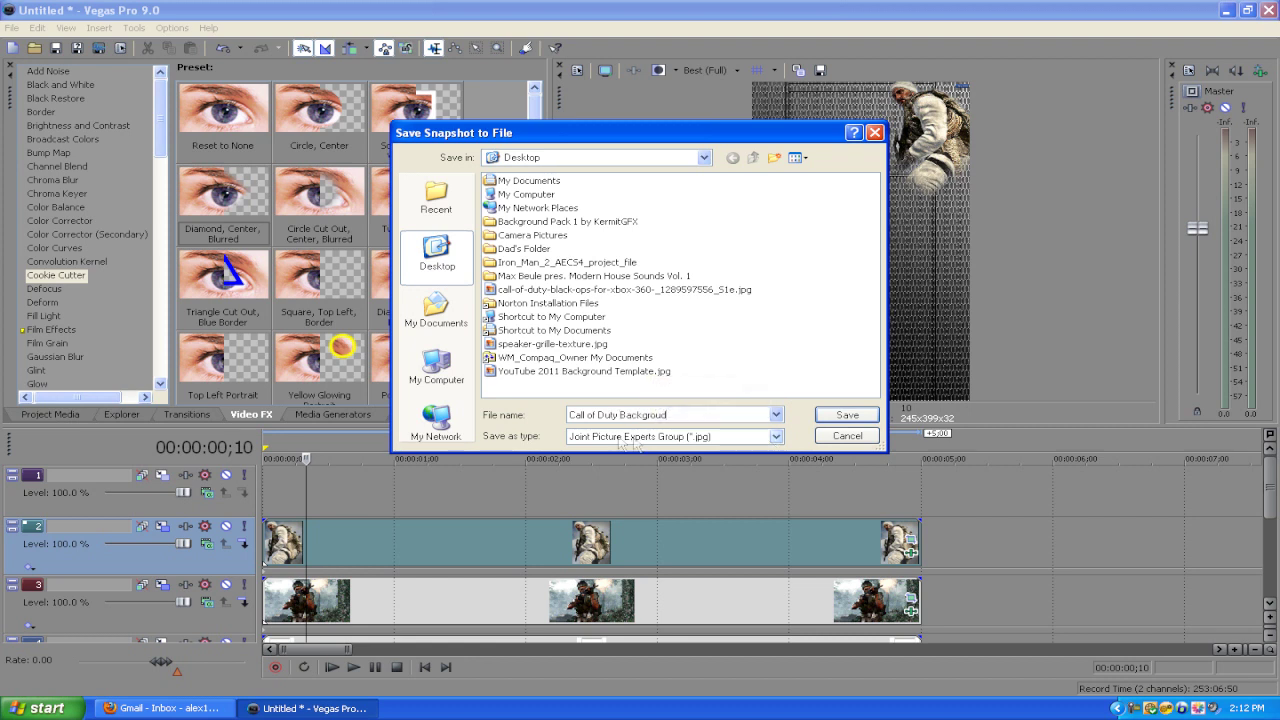
left_click(868, 418)
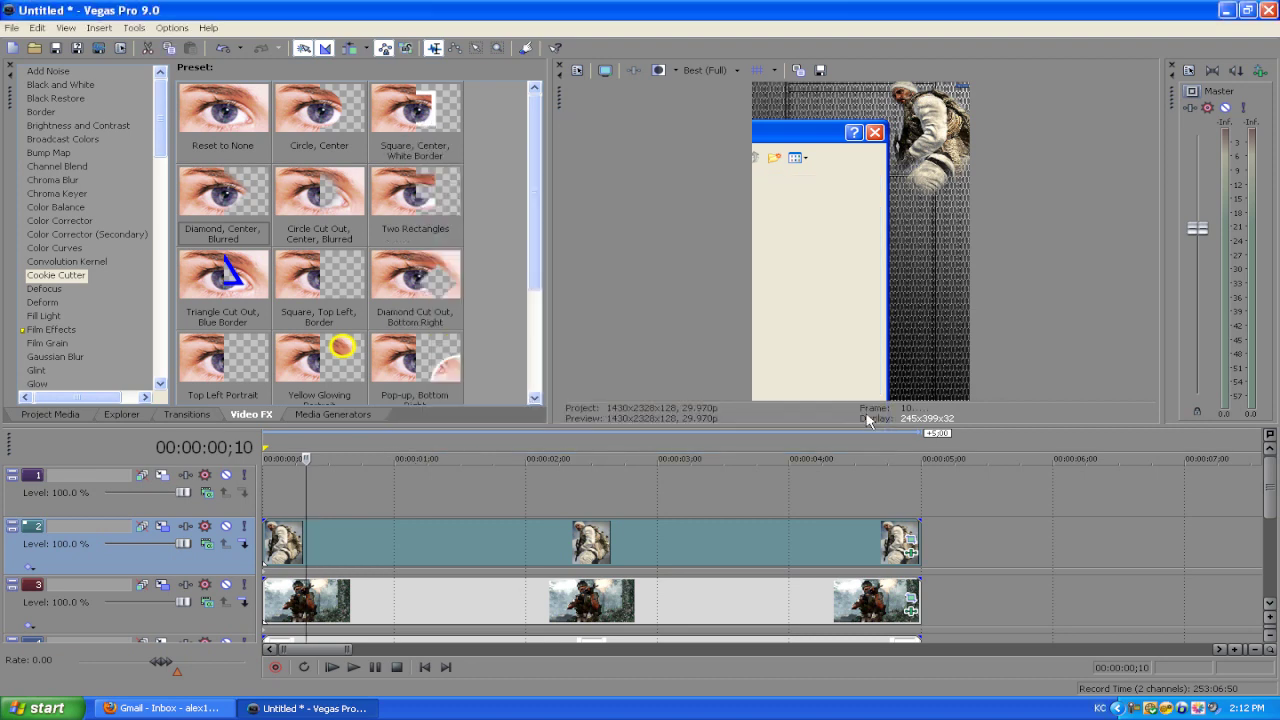
left_click(1226, 12)
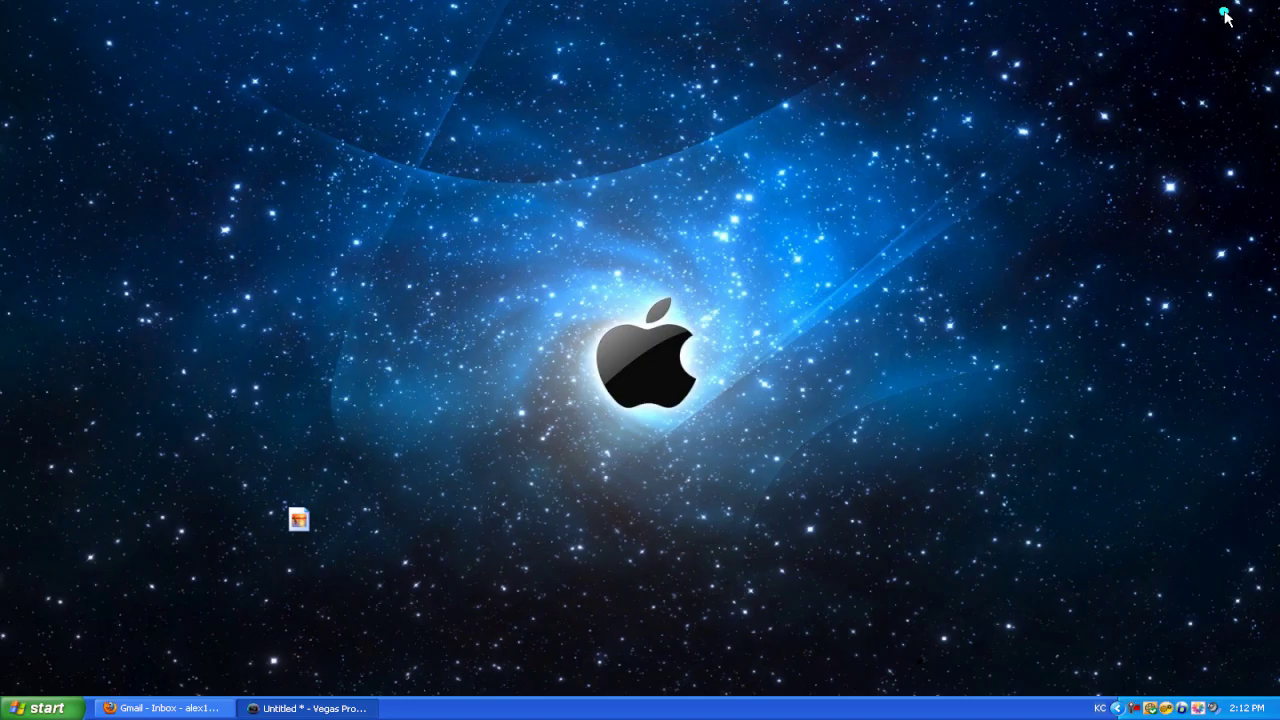
key("Return")
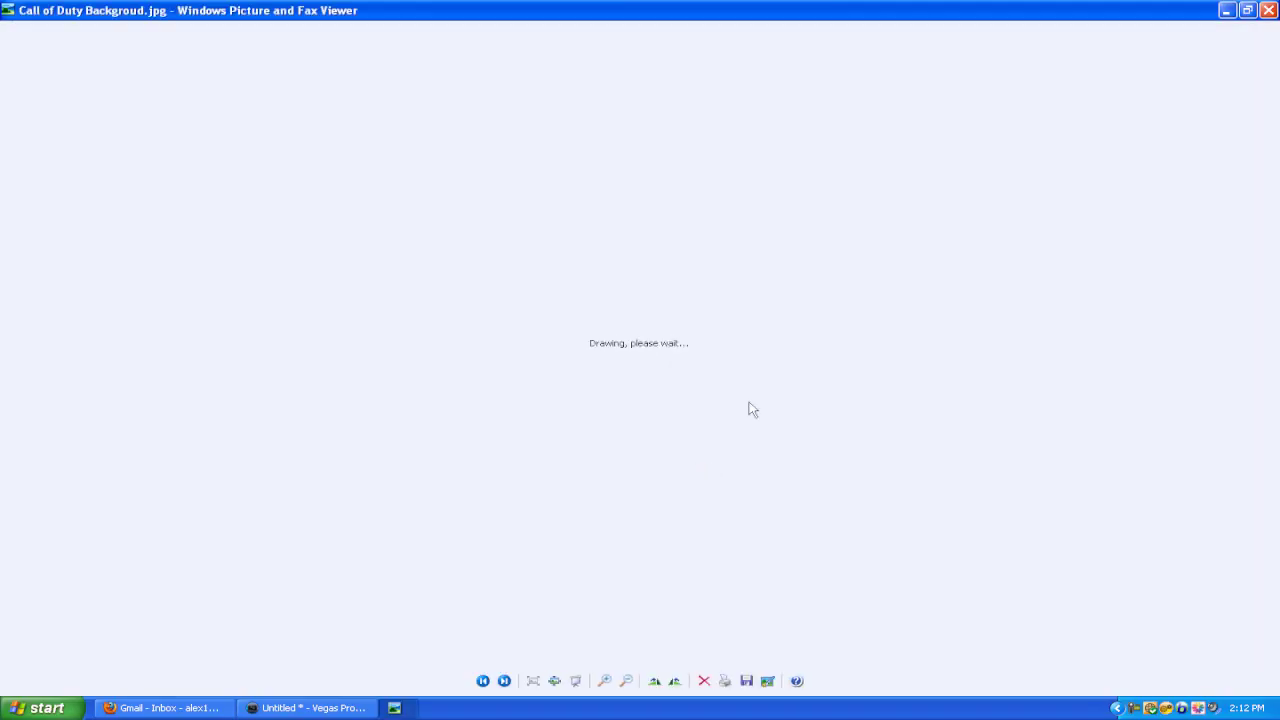